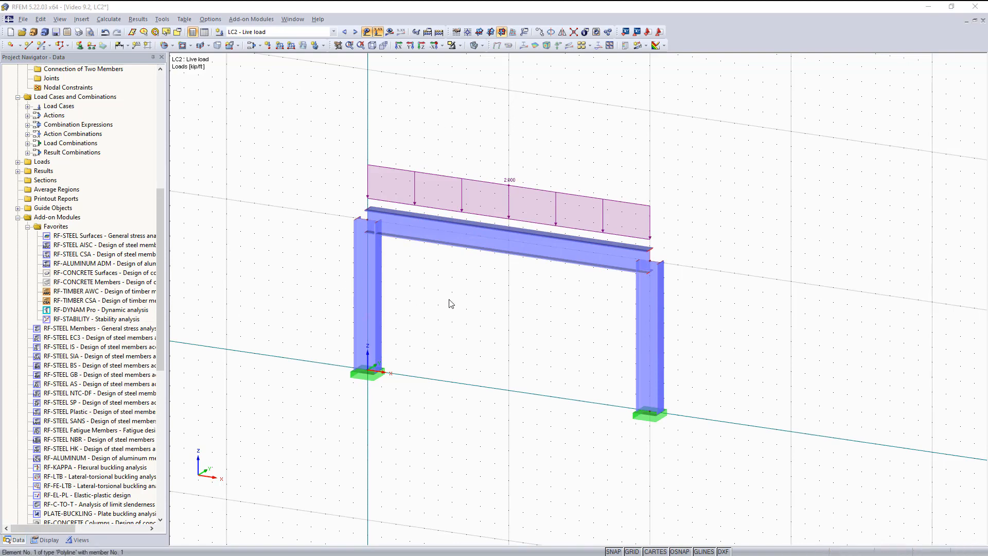
Open the RF-STEEL AISC add-on module for designing the frame's steel members.
{"action": "mouse_move", "coordinate": [484, 296]}
{"action": "middle_mouse_down"}
{"action": "mouse_move", "coordinate": [453, 338]}
{"action": "mouse_move", "coordinate": [487, 286]}
{"action": "middle_mouse_up"}
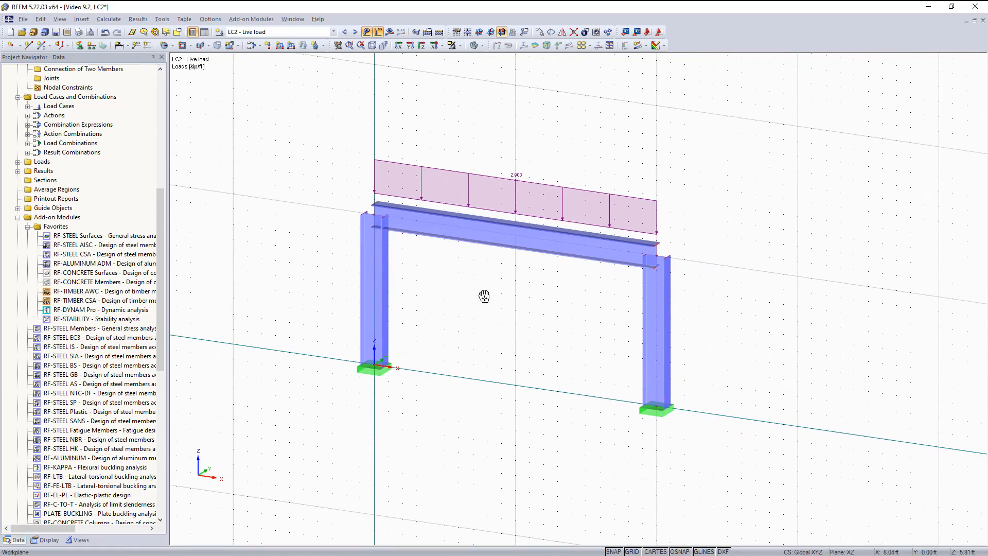
{"action": "middle_click_drag", "start_coordinate": [489, 295], "coordinate": [507, 303], "text": "ctrl"}
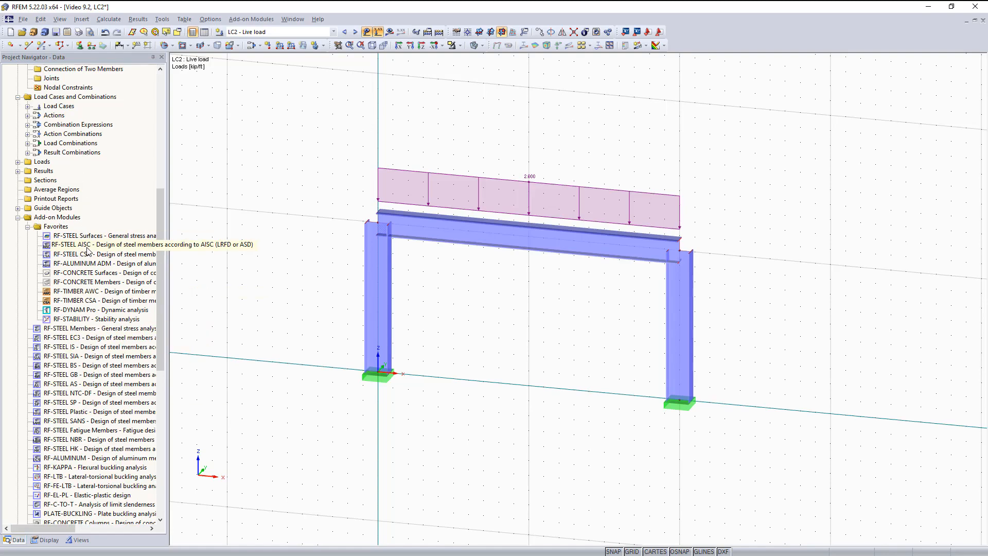
{"action": "double_click", "coordinate": [88, 250]}
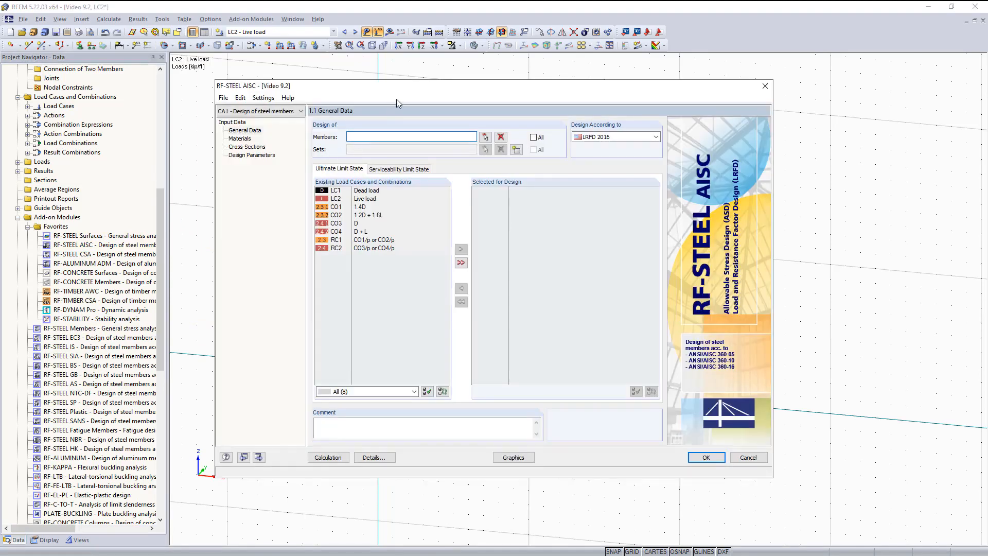
{"action": "left_click_drag", "start_coordinate": [418, 86], "coordinate": [449, 104]}
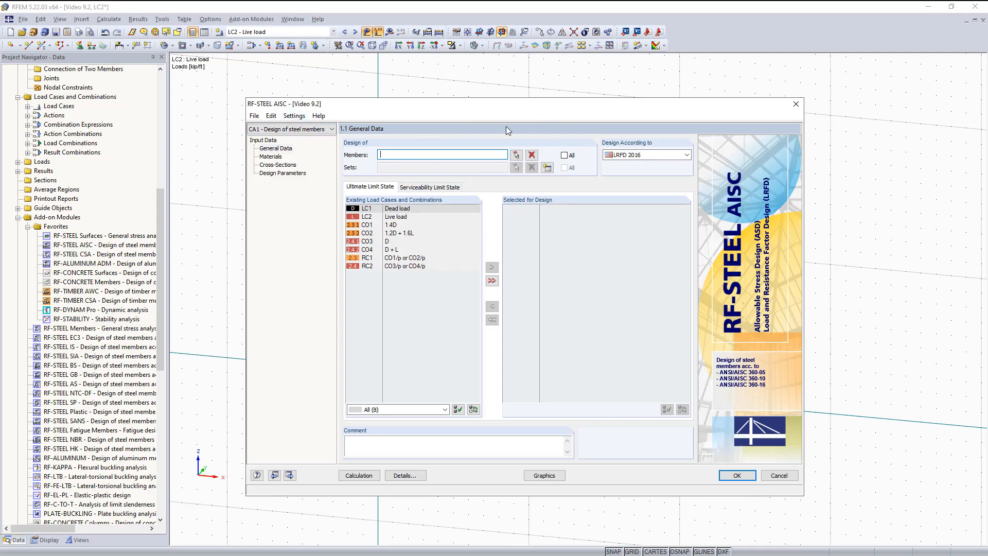
{"action": "left_click_drag", "start_coordinate": [518, 100], "coordinate": [513, 78]}
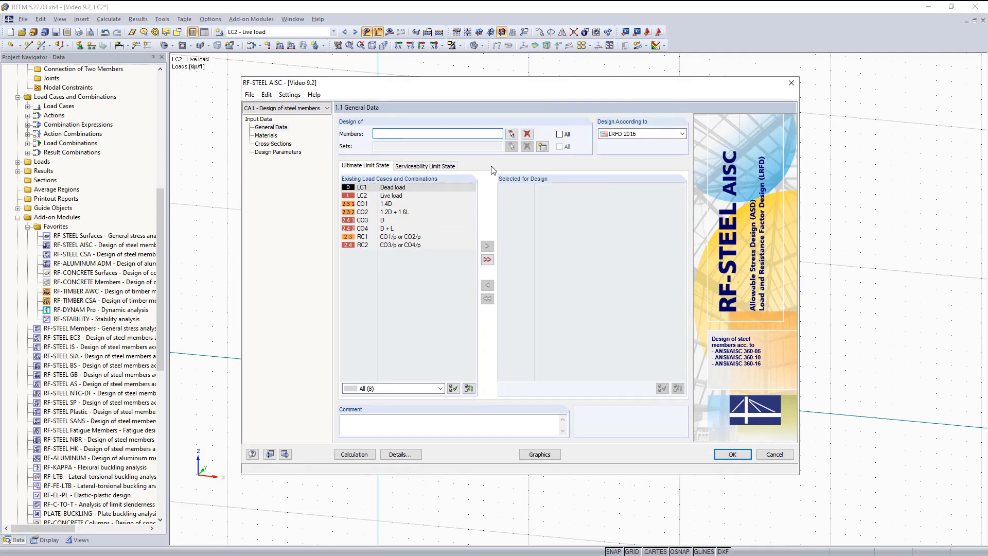
Assign the frame's two columns as the members to design and choose LRFD 2016 as the design standard.
{"action": "left_click", "coordinate": [512, 134]}
{"action": "left_click_drag", "start_coordinate": [764, 297], "coordinate": [322, 335]}
{"action": "left_click", "coordinate": [322, 67]}
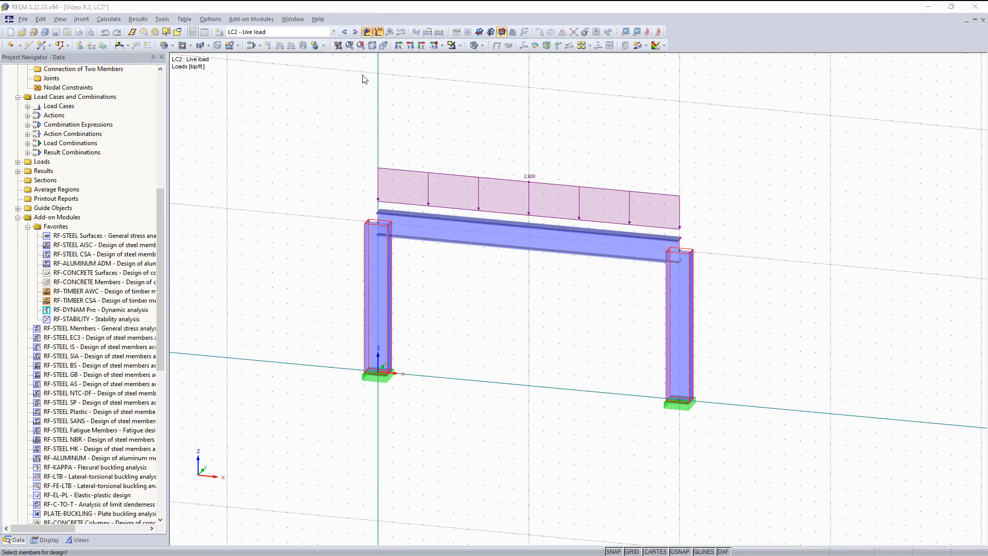
{"action": "left_click", "coordinate": [626, 134]}
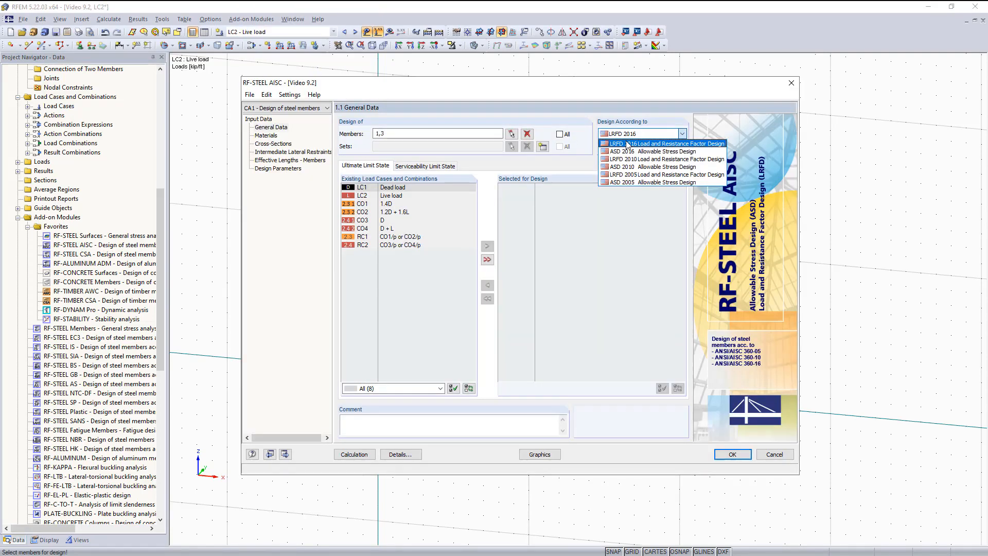
{"action": "left_click", "coordinate": [627, 144]}
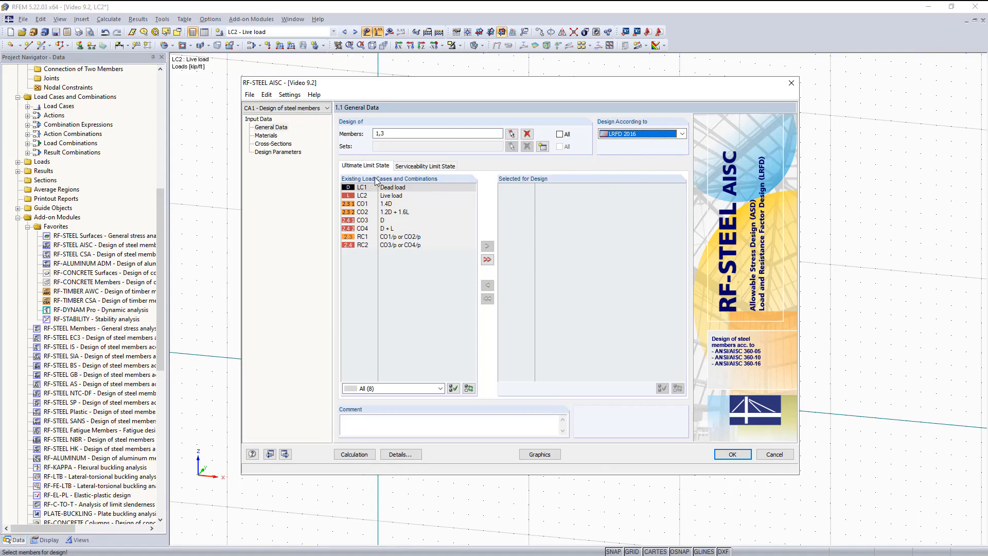
Add load combinations CO1 and CO2 and result combination RC1 to the ultimate limit state design.
{"action": "left_click", "coordinate": [390, 205]}
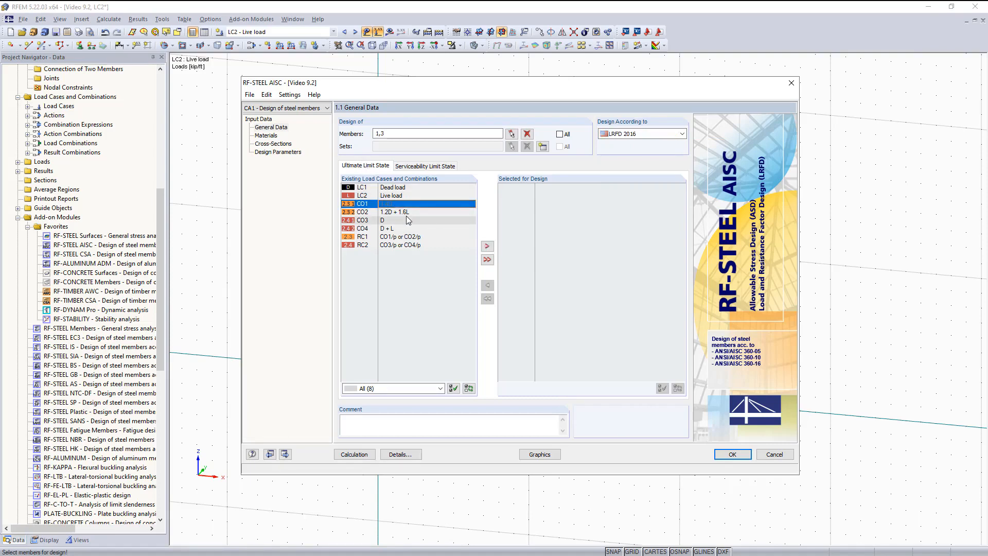
{"action": "left_click_drag", "start_coordinate": [408, 220], "coordinate": [412, 237]}
{"action": "left_click", "coordinate": [396, 229], "text": "shift"}
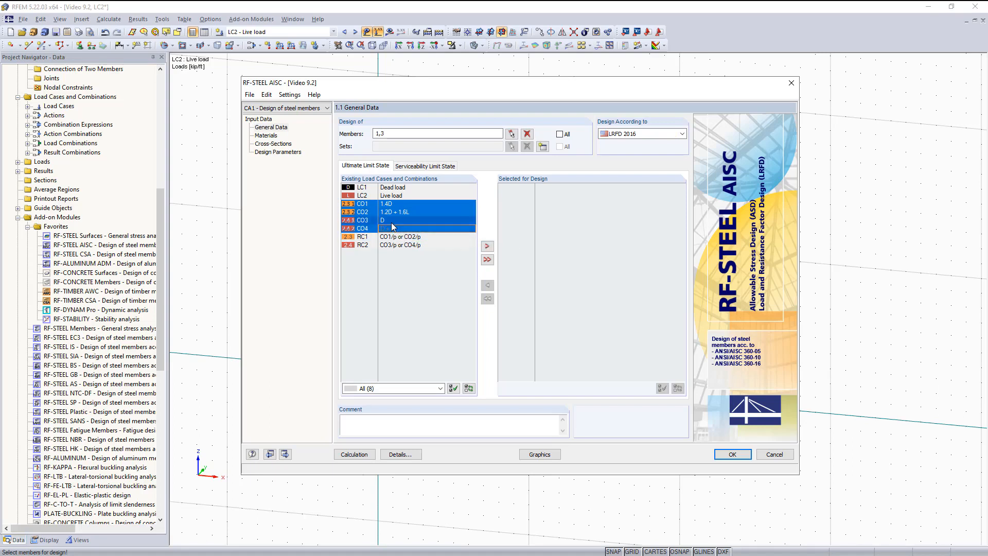
{"action": "left_click", "coordinate": [393, 221], "text": "ctrl"}
{"action": "left_click", "coordinate": [395, 228], "text": "ctrl"}
{"action": "left_click", "coordinate": [402, 236], "text": "ctrl"}
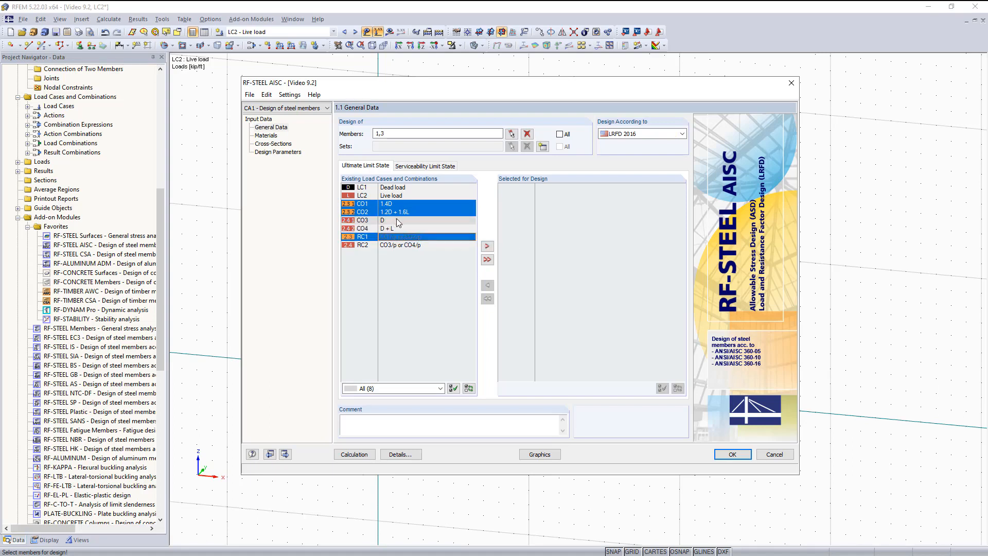
{"action": "left_click", "coordinate": [487, 246]}
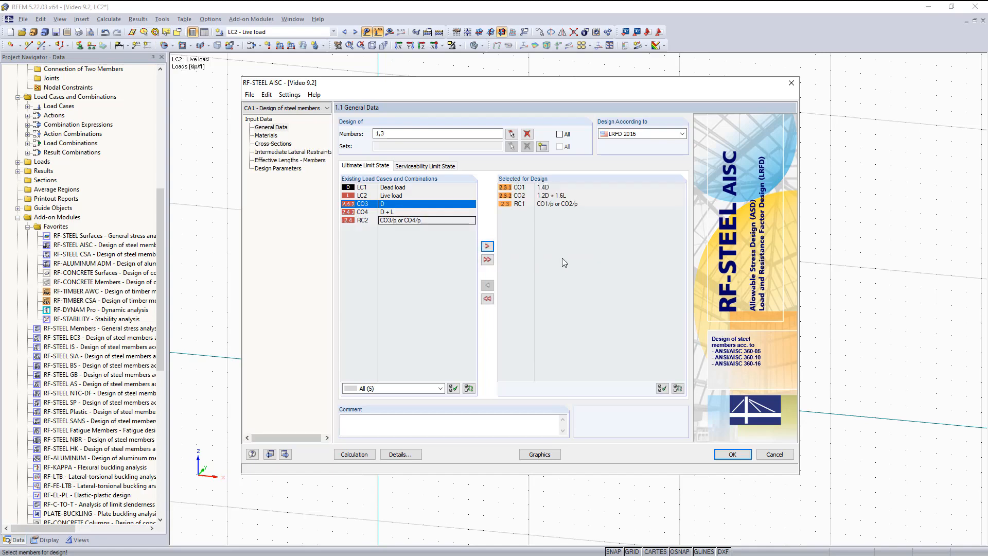
Rename the current design case to Columns.
{"action": "left_click", "coordinate": [249, 94]}
{"action": "mouse_move", "coordinate": [266, 95]}
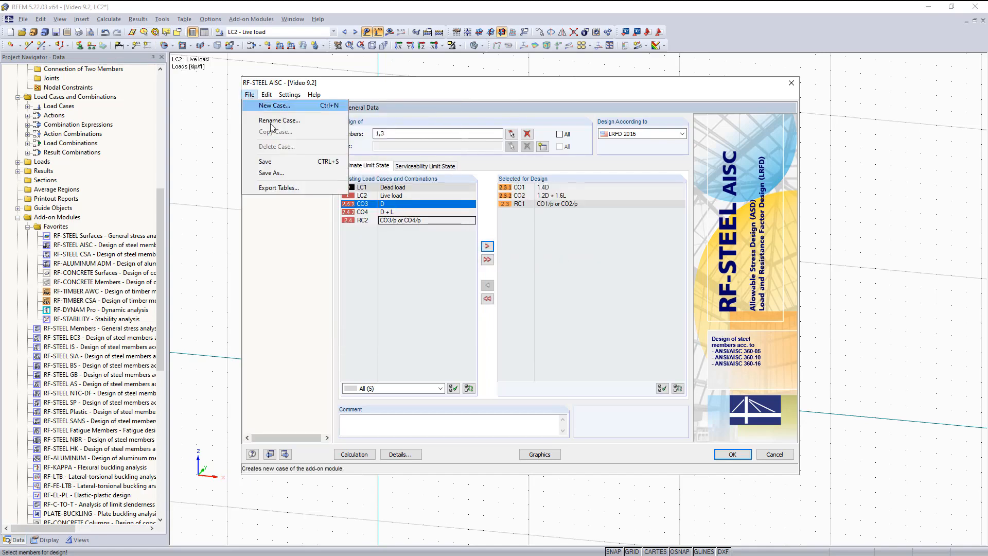
{"action": "left_click", "coordinate": [288, 117]}
{"action": "type", "text": "Columns"}
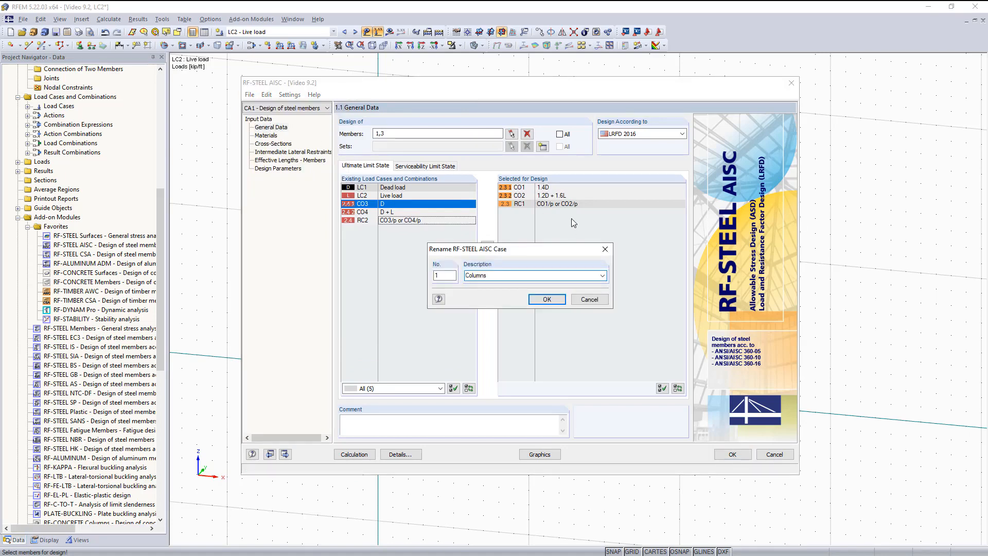
{"action": "left_click", "coordinate": [544, 298]}
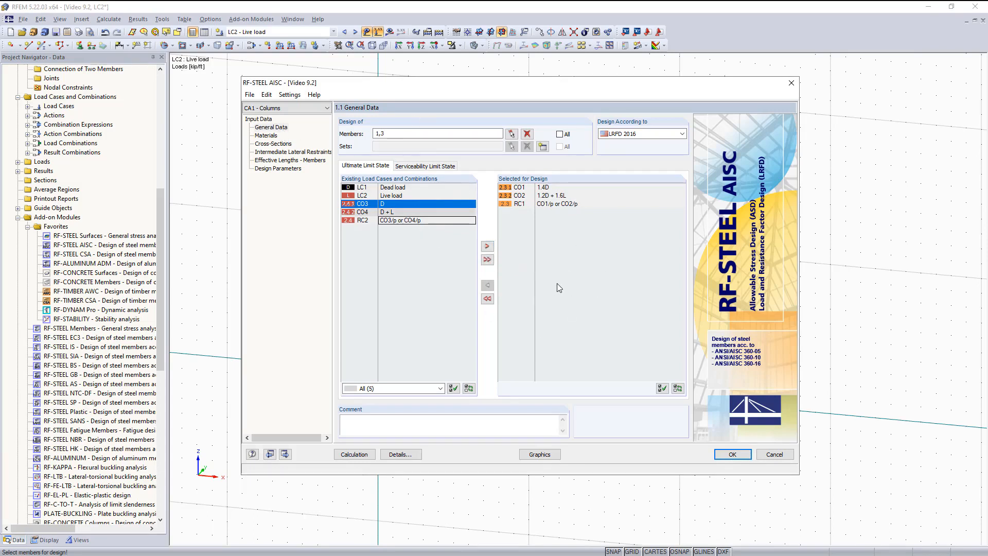
Review the limit state load selections, the design materials and the columns' cross-section properties.
{"action": "left_click", "coordinate": [423, 166]}
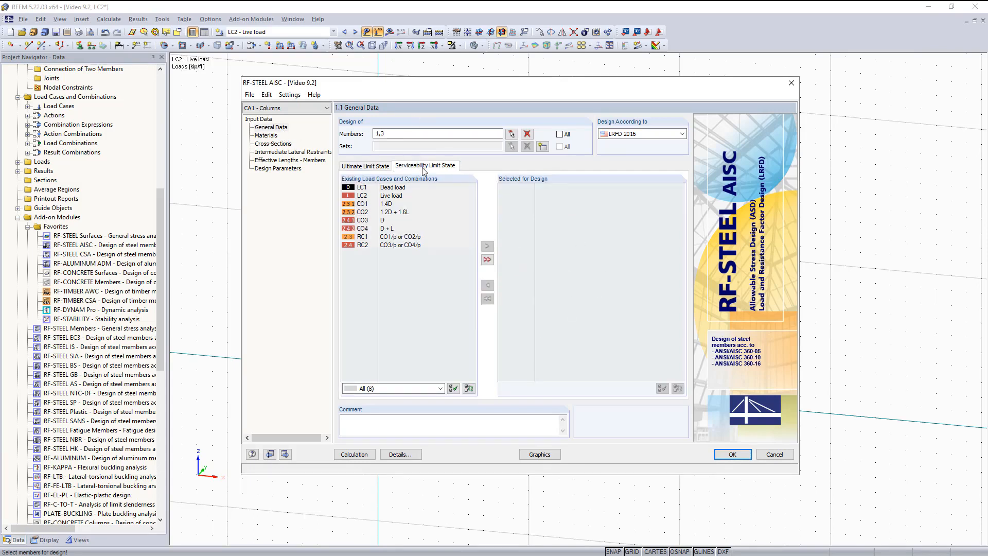
{"action": "left_click", "coordinate": [363, 165]}
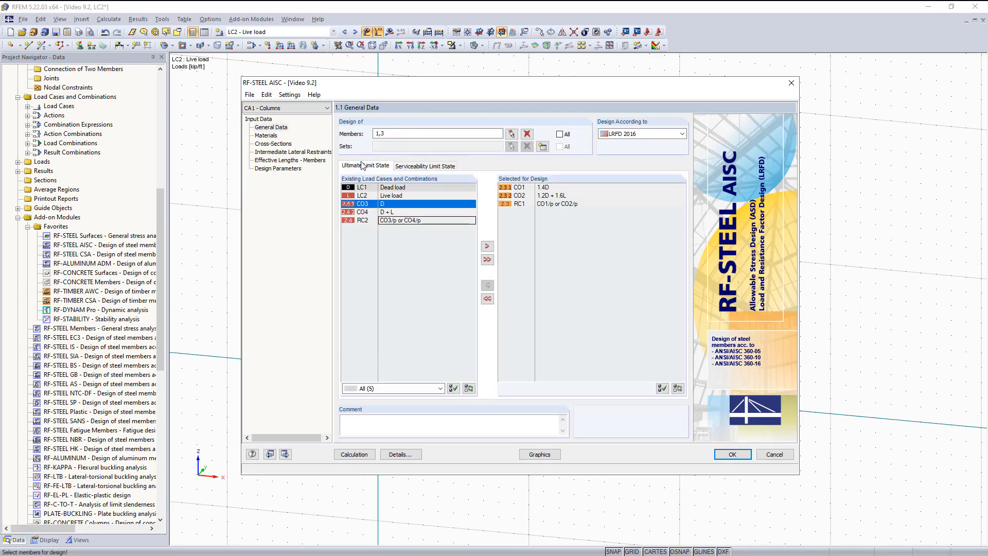
{"action": "left_click", "coordinate": [267, 135]}
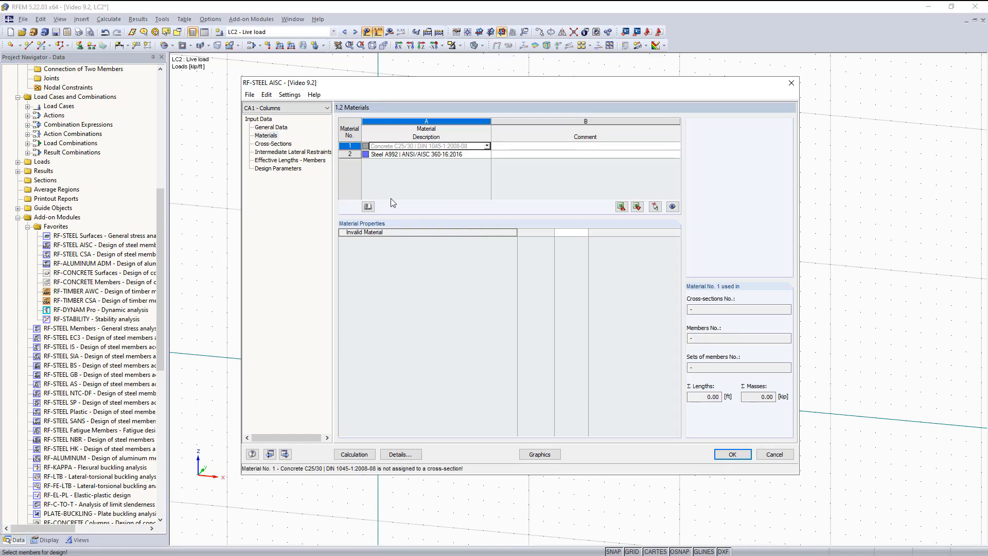
{"action": "left_click", "coordinate": [372, 155]}
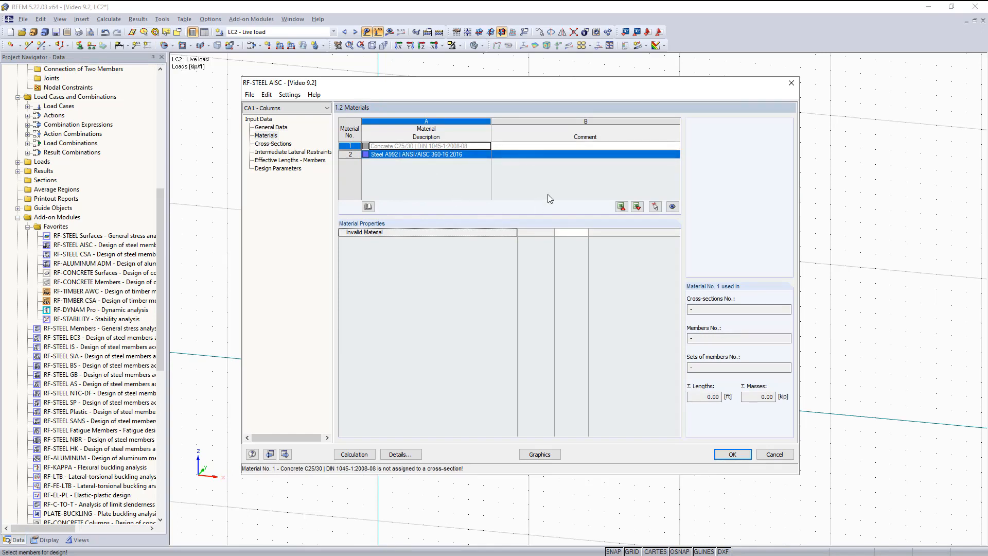
{"action": "left_click", "coordinate": [273, 144]}
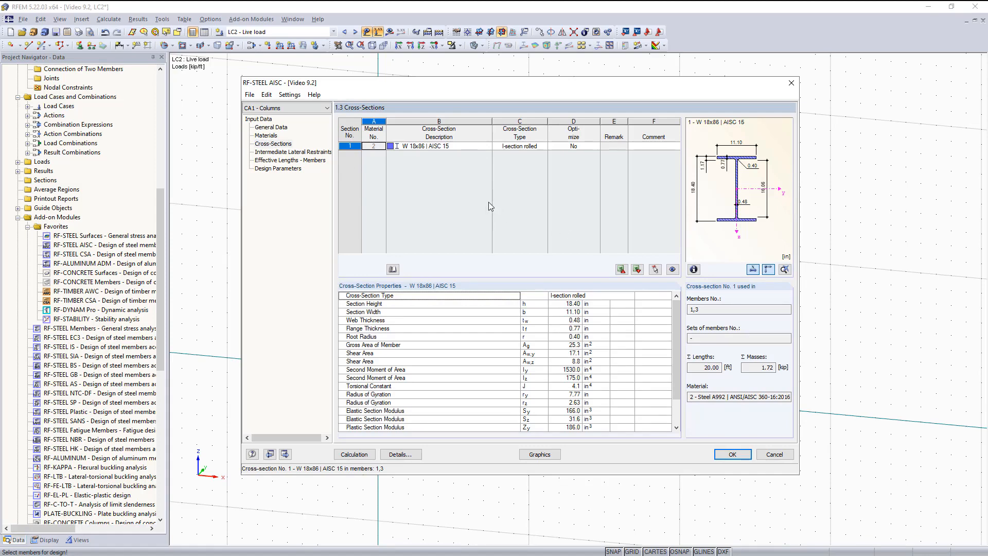
Enable intermediate lateral restraints for member 1, trying the User-Defined restraint type before choosing Lateral and torsional.
{"action": "left_click", "coordinate": [284, 152]}
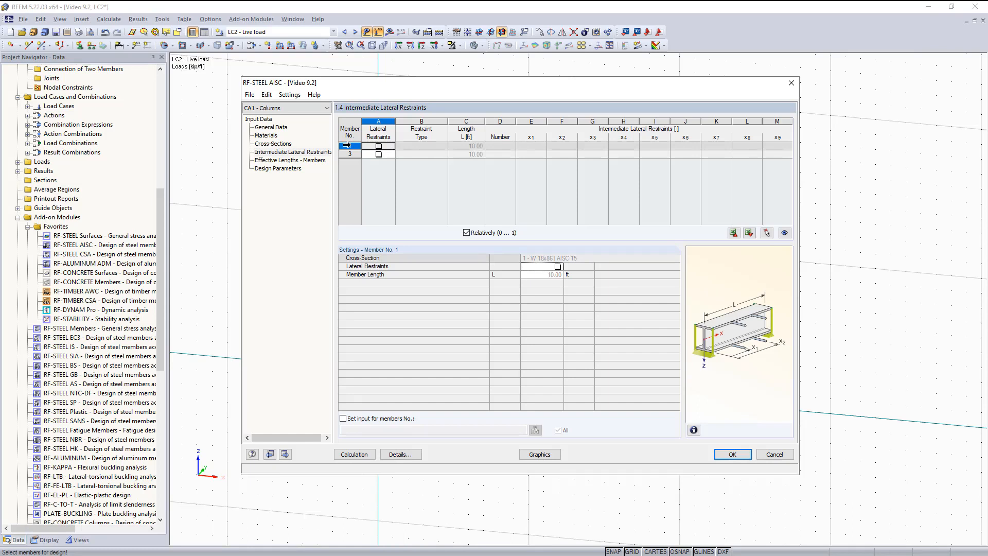
{"action": "left_click", "coordinate": [379, 146]}
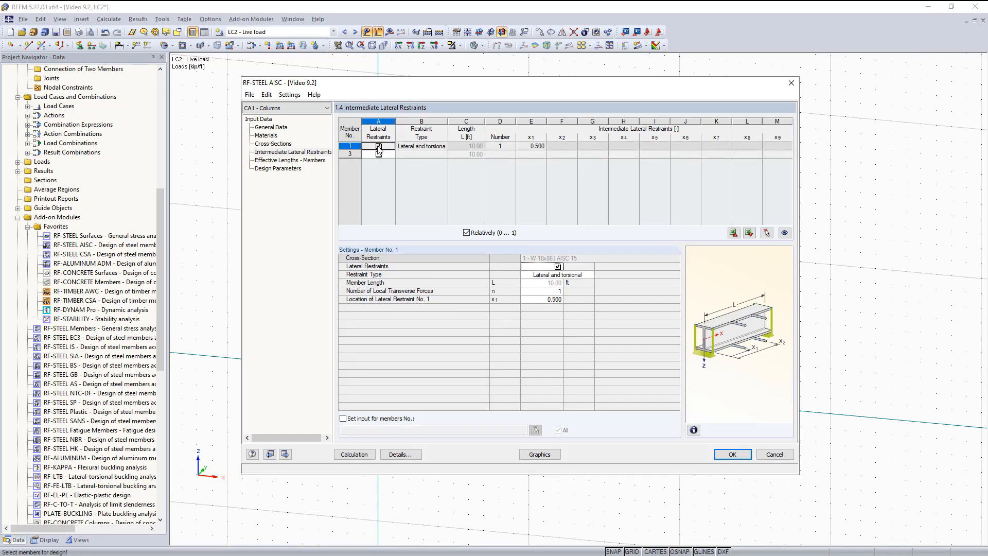
{"action": "left_click", "coordinate": [435, 149]}
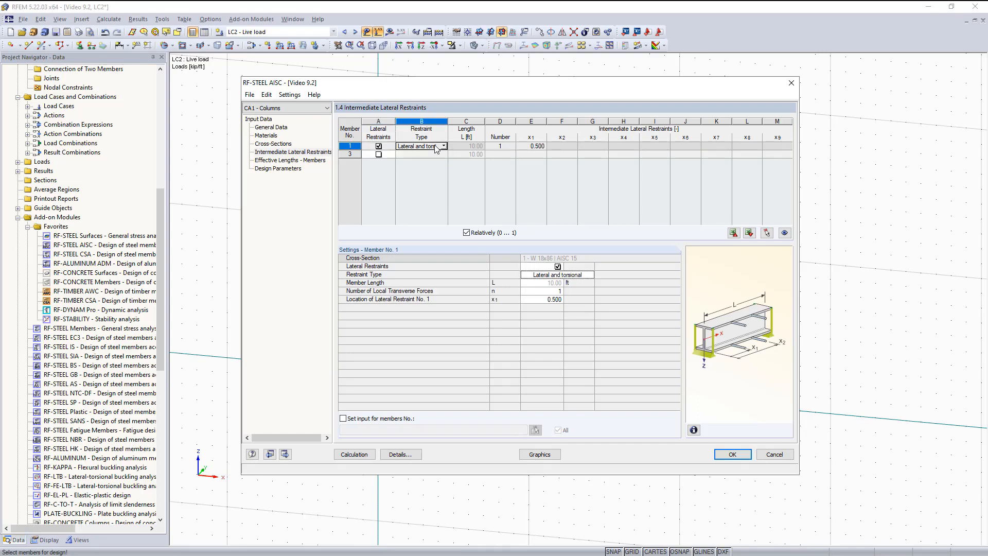
{"action": "left_click", "coordinate": [444, 147]}
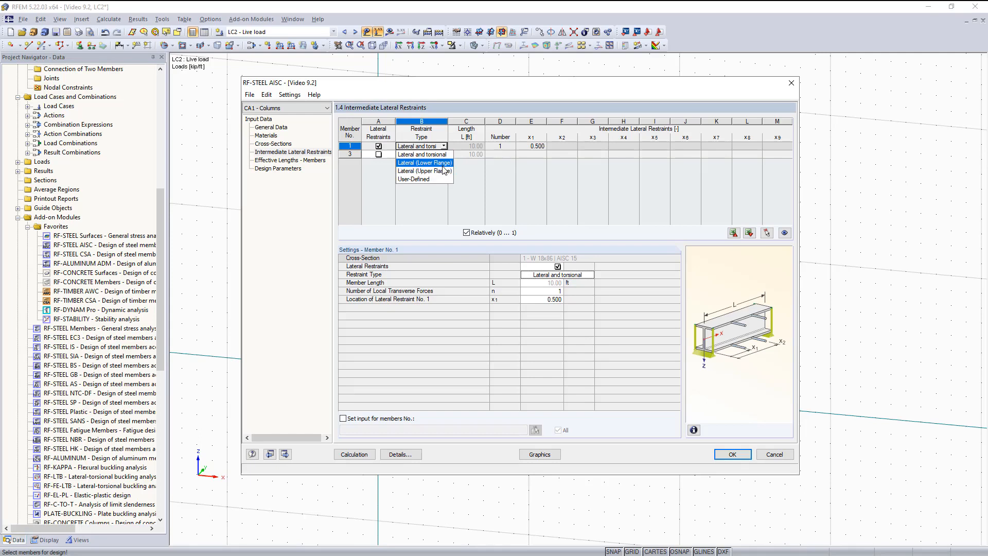
{"action": "left_click", "coordinate": [433, 180]}
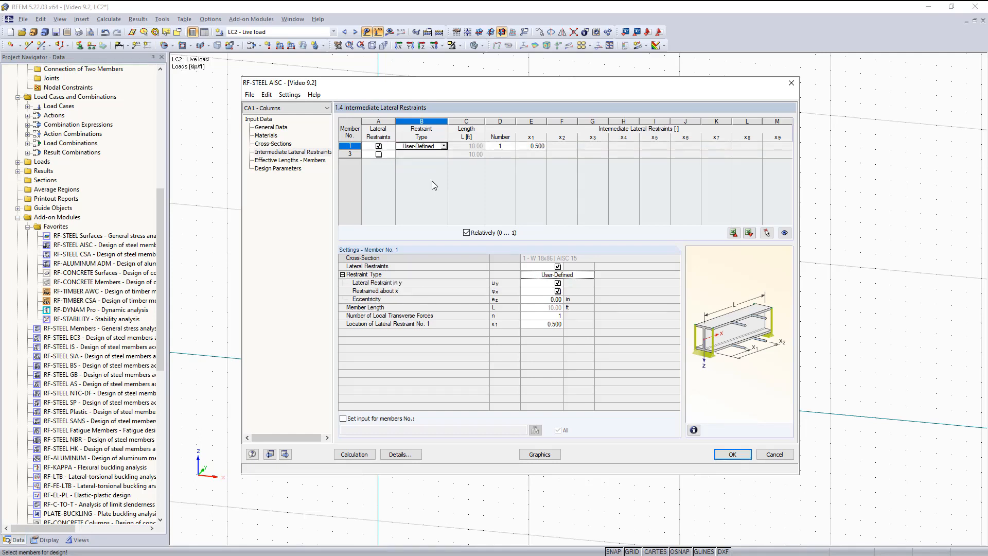
{"action": "left_click", "coordinate": [444, 146]}
{"action": "left_click", "coordinate": [423, 154]}
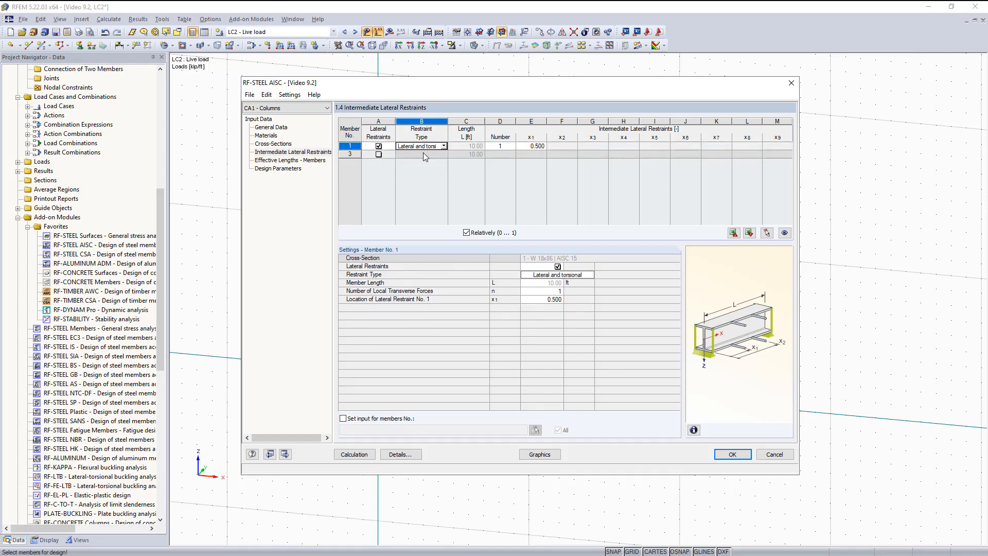
Set the number of intermediate lateral restraints on member 1 to 3 and check the second and third restraint locations.
{"action": "left_click", "coordinate": [500, 146]}
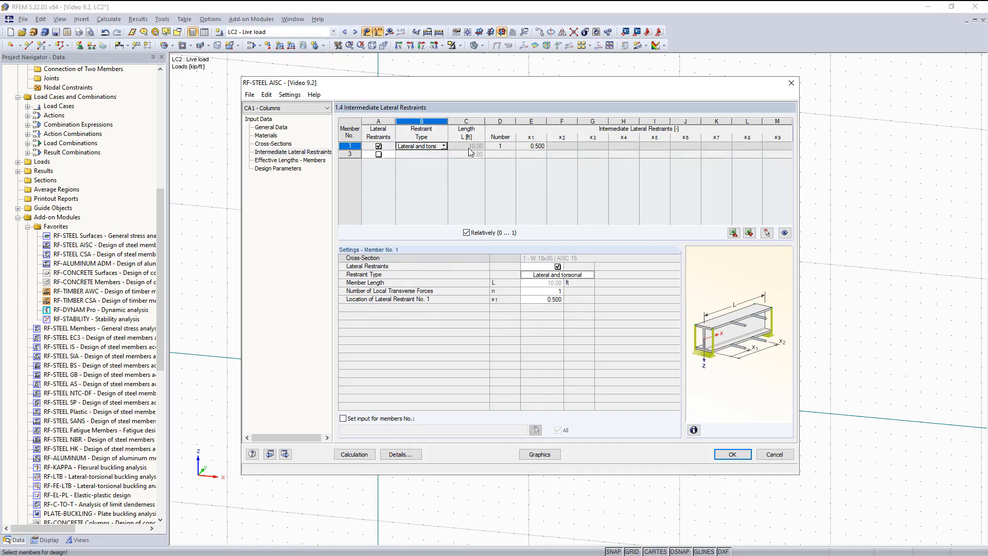
{"action": "left_click", "coordinate": [507, 146]}
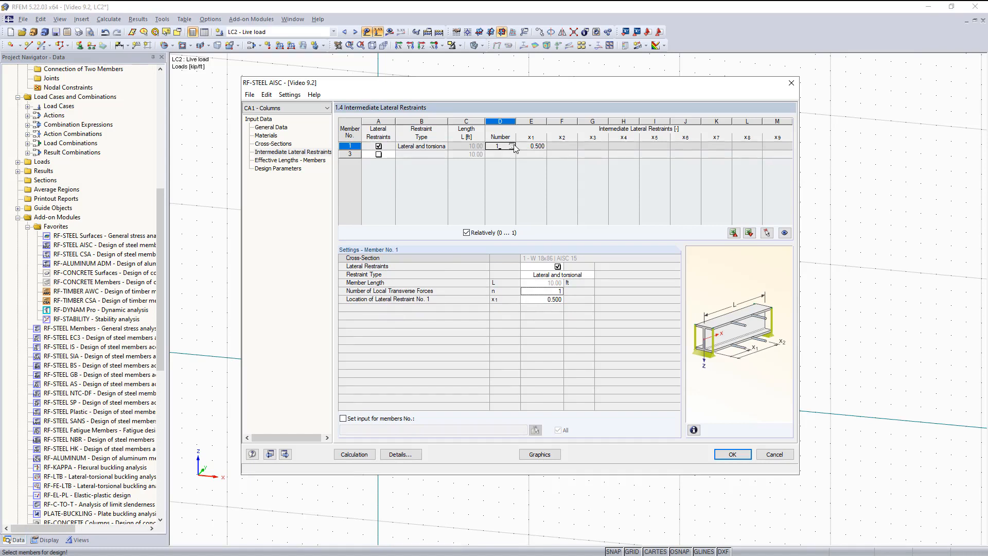
{"action": "left_click", "coordinate": [513, 145]}
{"action": "left_click", "coordinate": [513, 145]}
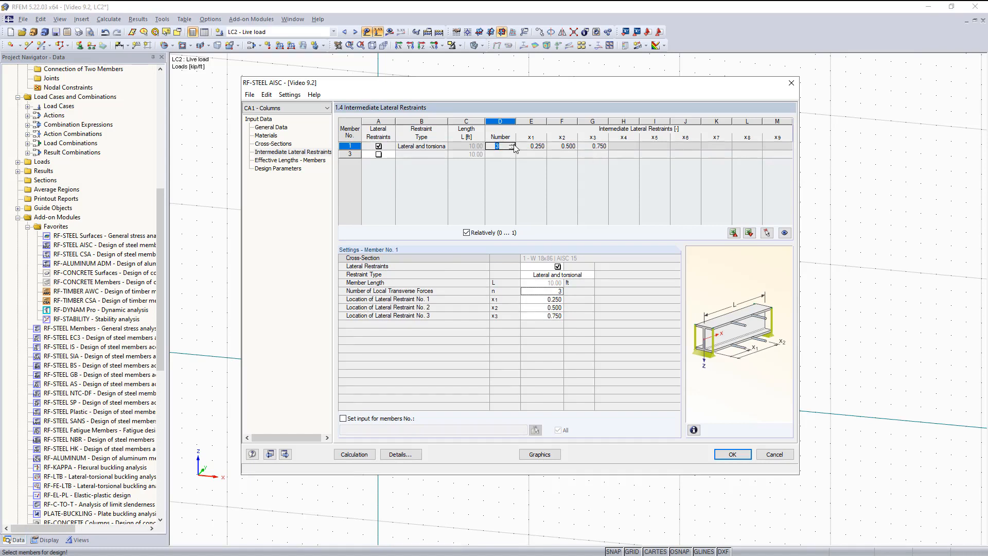
{"action": "left_click", "coordinate": [570, 147]}
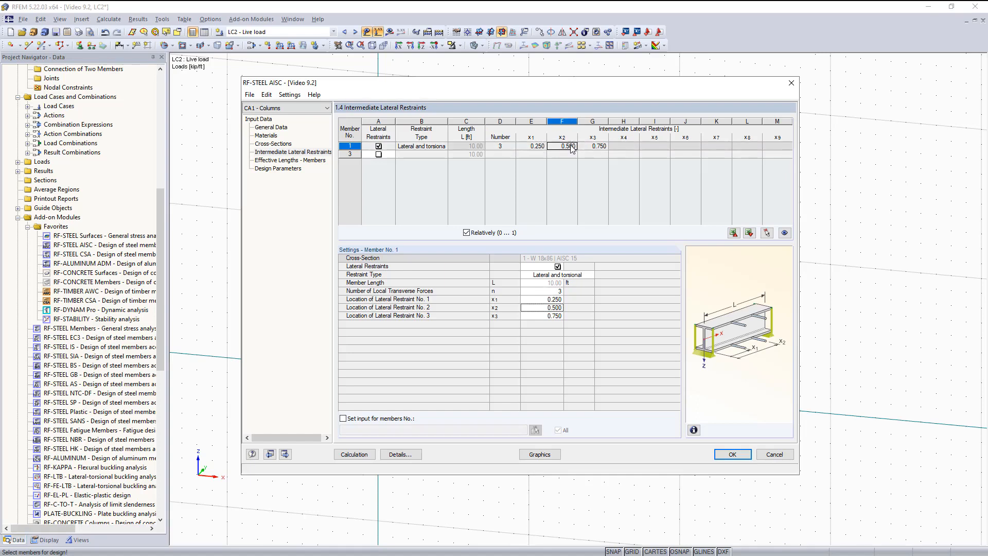
{"action": "left_click", "coordinate": [591, 148]}
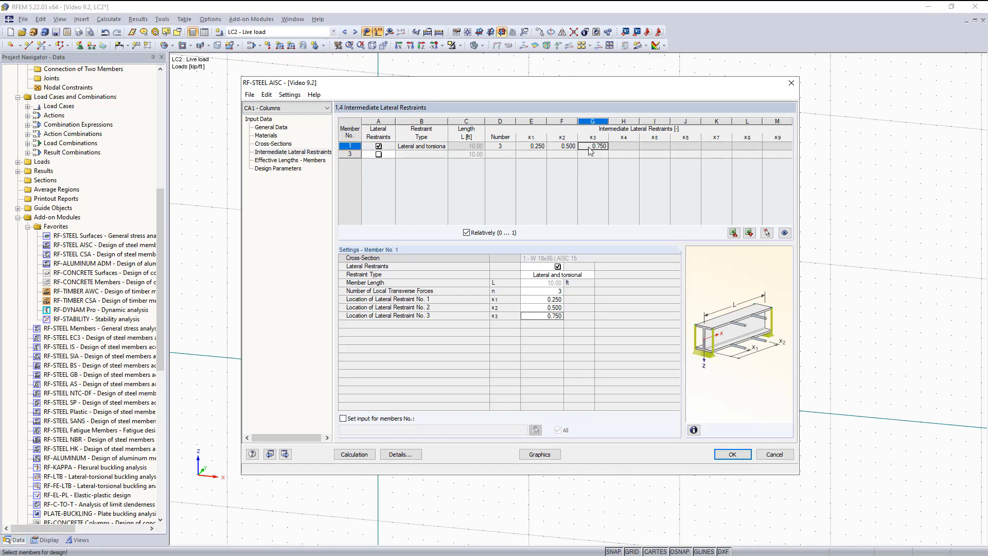
Review the columns' effective lengths, the lateral-torsional buckling moment options for member 1 and the design parameters.
{"action": "left_click", "coordinate": [268, 160]}
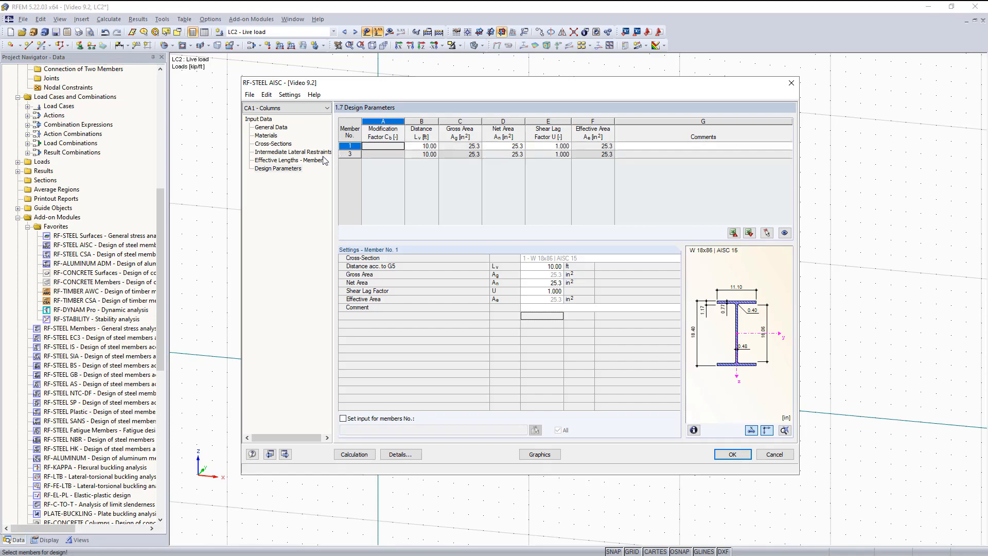
{"action": "left_click", "coordinate": [311, 161]}
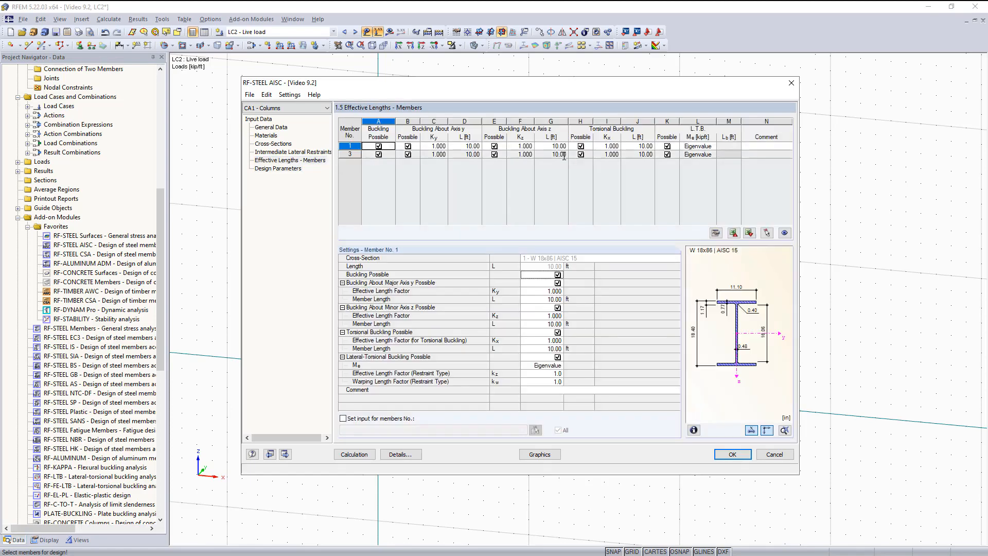
{"action": "left_click", "coordinate": [703, 147]}
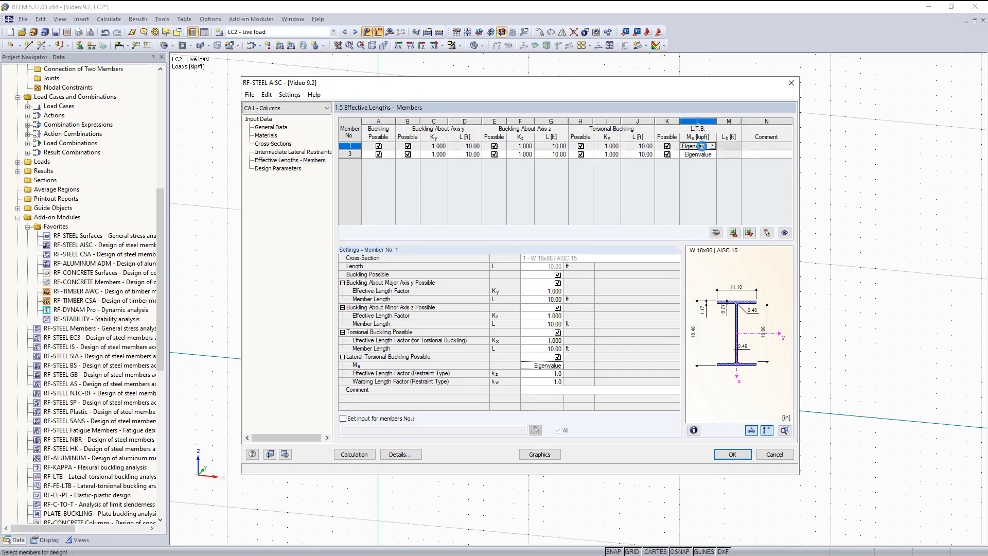
{"action": "left_click", "coordinate": [713, 147]}
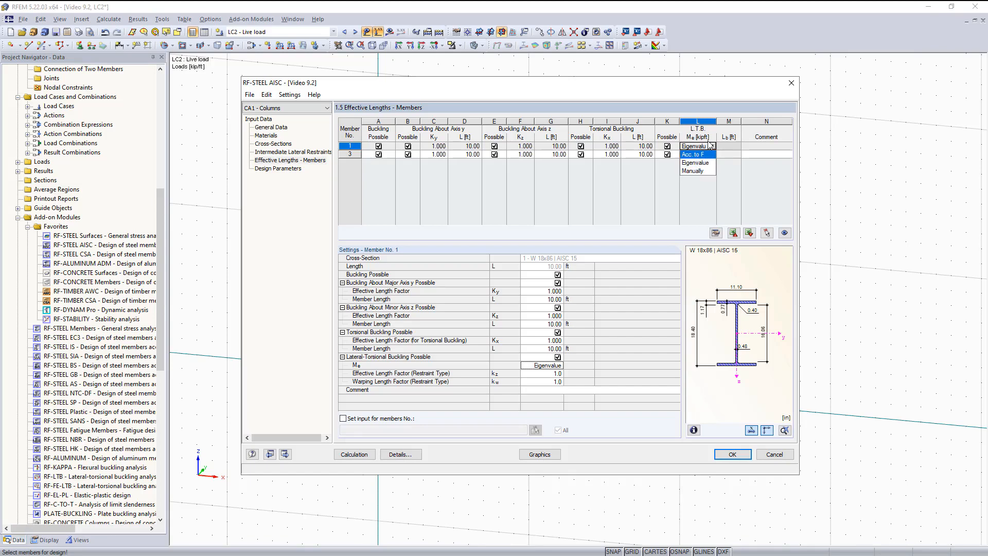
{"action": "left_click", "coordinate": [279, 169]}
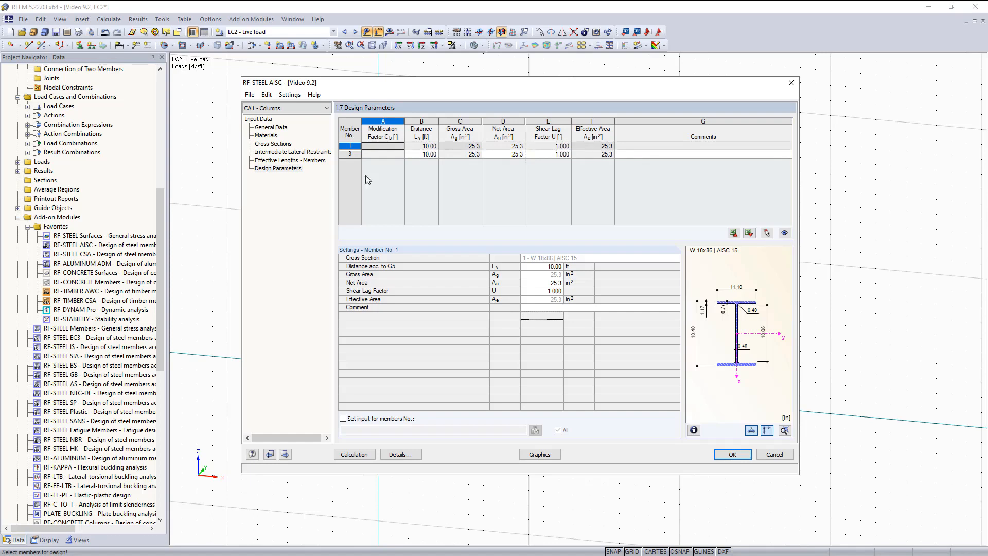
Create a new RF-STEEL AISC design case with the description Beams.
{"action": "left_click", "coordinate": [250, 95]}
{"action": "left_click", "coordinate": [267, 105]}
{"action": "type", "text": "Beams"}
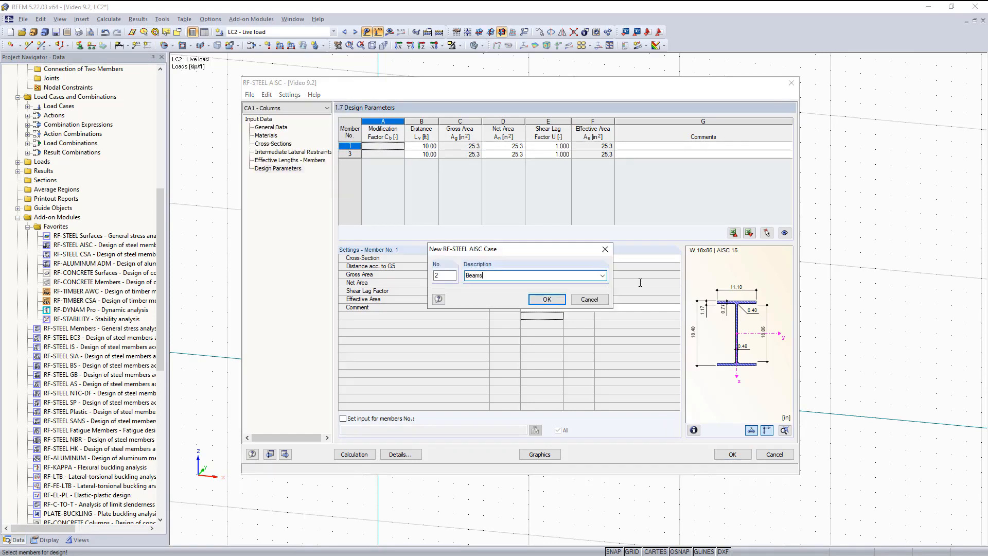
{"action": "left_click", "coordinate": [547, 300]}
{"action": "left_click", "coordinate": [493, 300]}
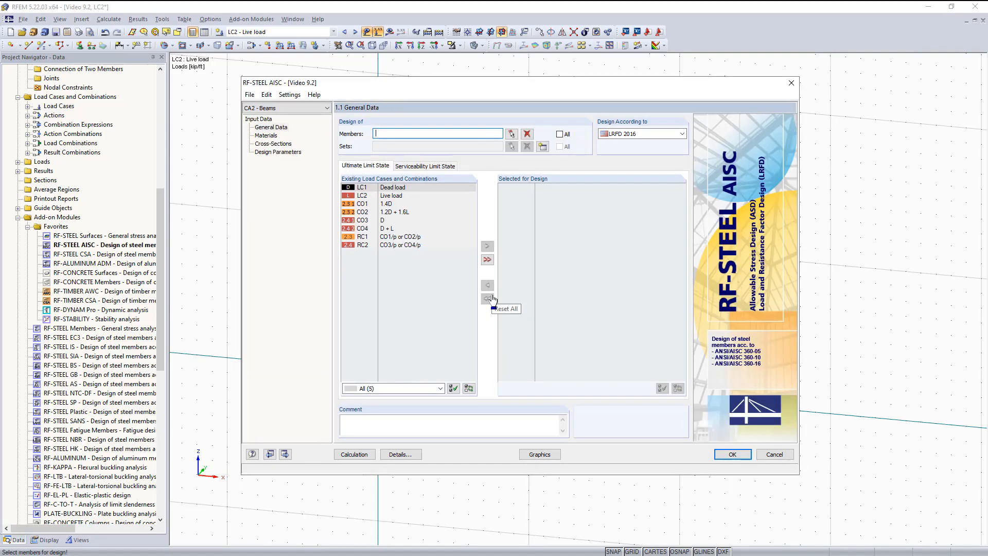
Assign the frame's horizontal beam to the Beams case for design and set the design standard to ASD 2016.
{"action": "left_click", "coordinate": [272, 128]}
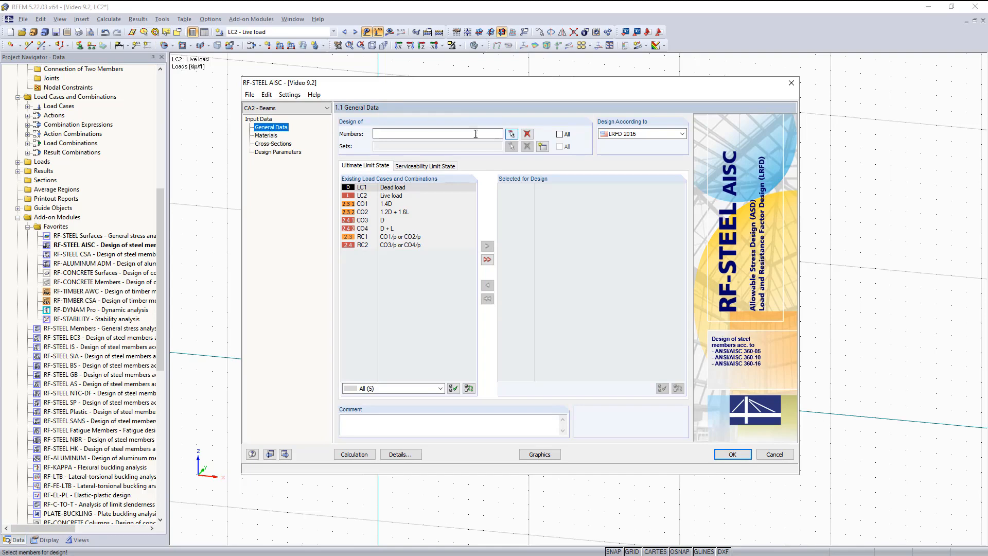
{"action": "left_click", "coordinate": [511, 135]}
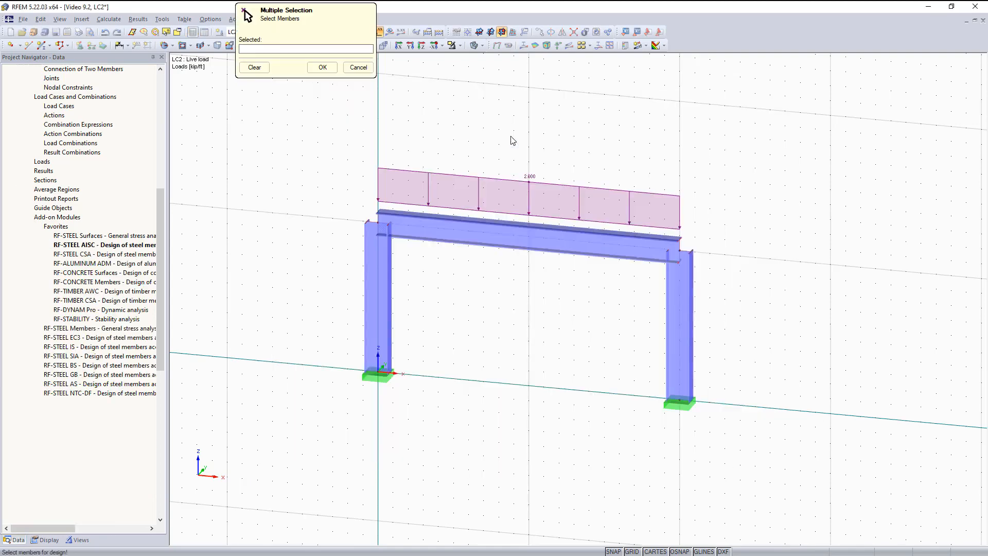
{"action": "left_click", "coordinate": [530, 234]}
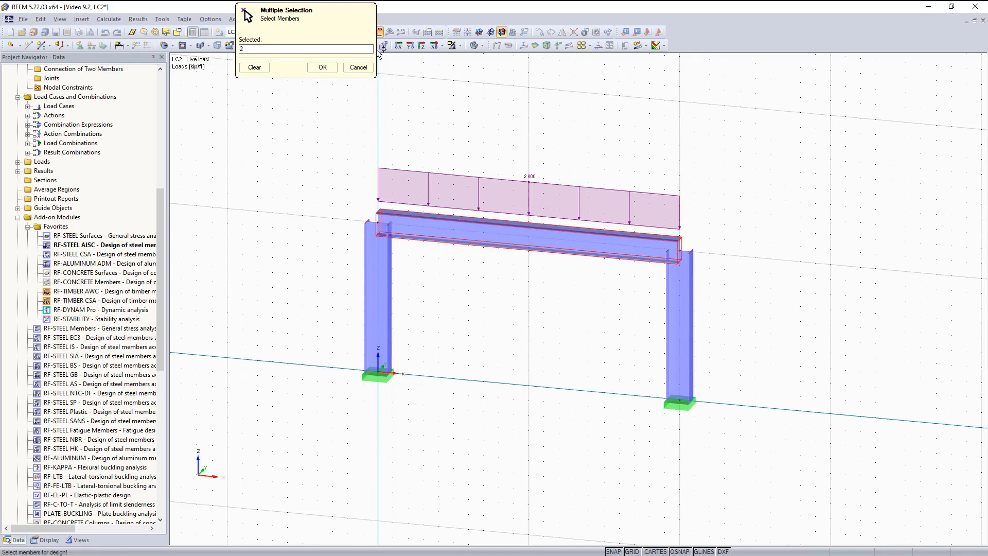
{"action": "left_click", "coordinate": [323, 68]}
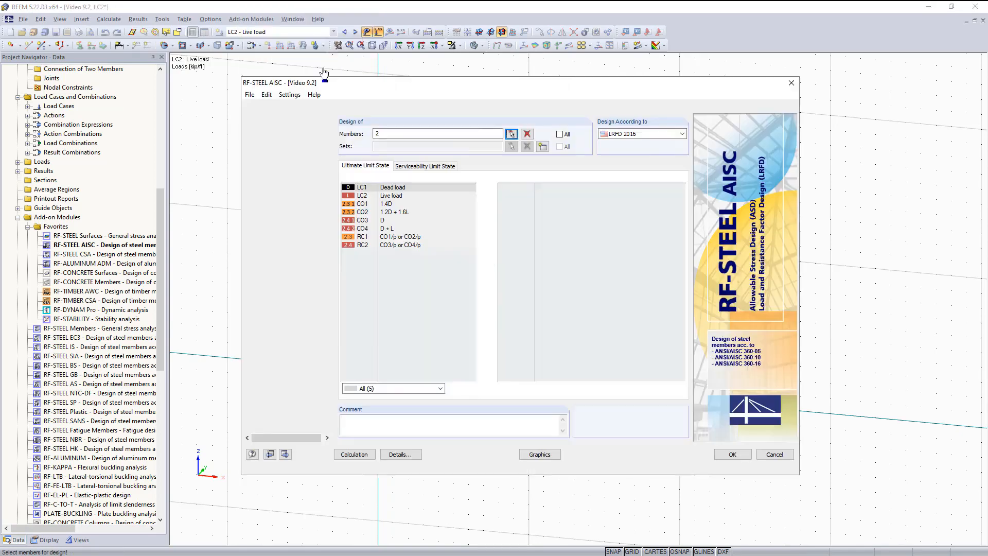
{"action": "left_click", "coordinate": [656, 135]}
{"action": "left_click", "coordinate": [647, 153]}
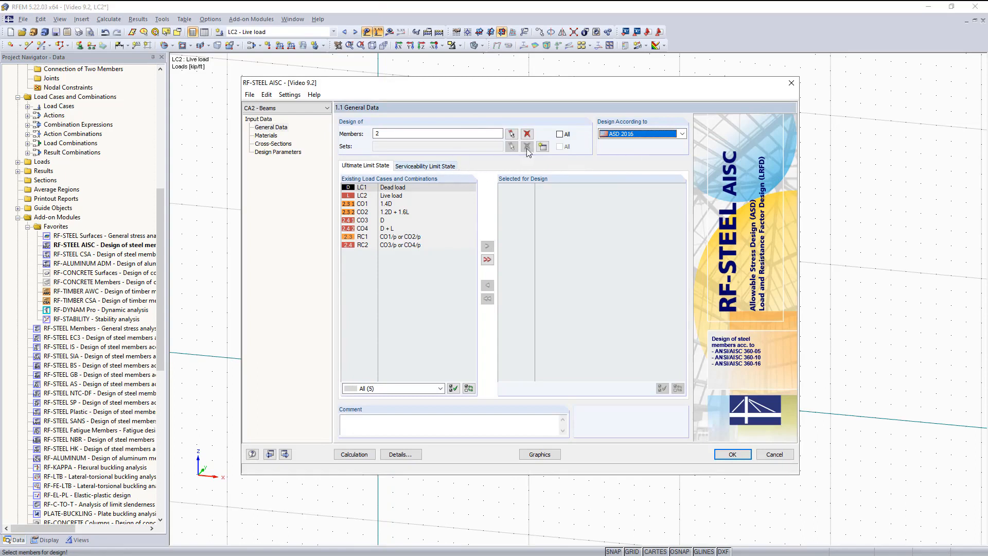
Add load combinations CO3 and CO4 and result combination RC2 to the serviceability limit state design.
{"action": "left_click", "coordinate": [402, 169]}
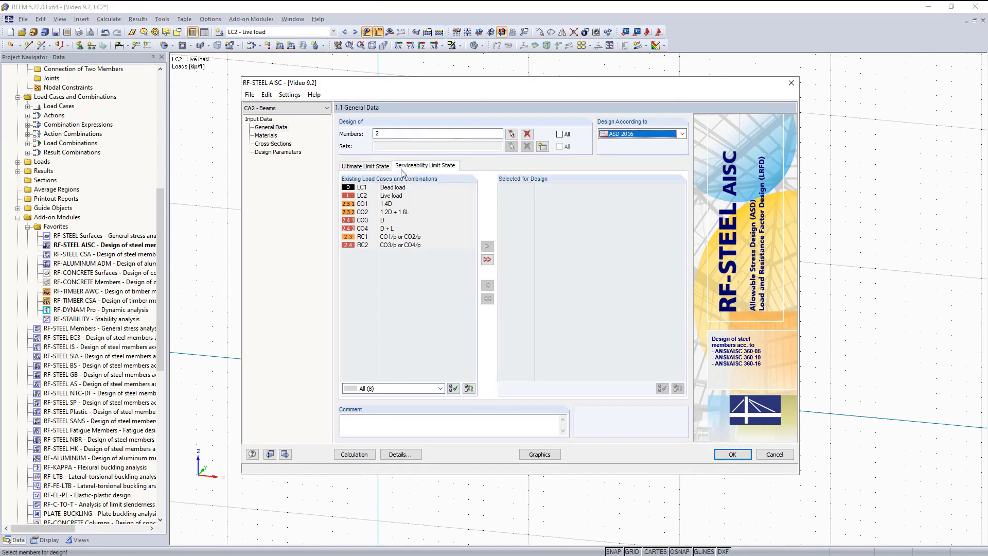
{"action": "left_click", "coordinate": [407, 196]}
{"action": "left_click", "coordinate": [394, 223]}
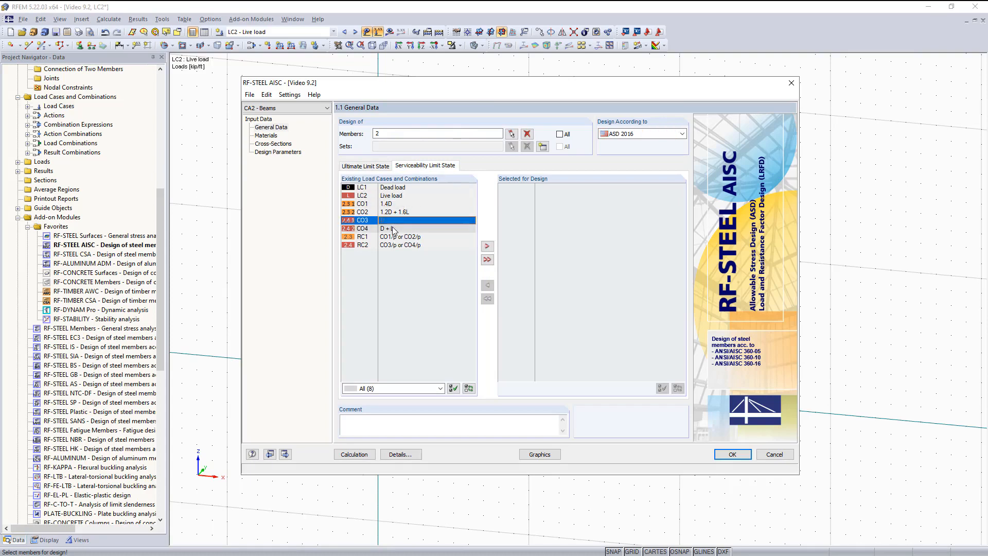
{"action": "left_click", "coordinate": [395, 230], "text": "shift"}
{"action": "left_click", "coordinate": [407, 245], "text": "ctrl"}
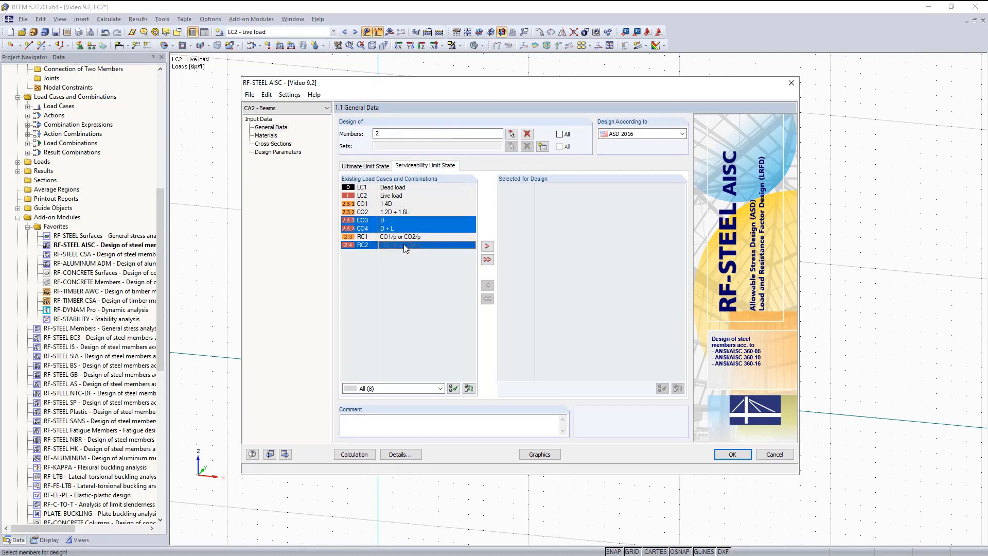
{"action": "left_click", "coordinate": [487, 246]}
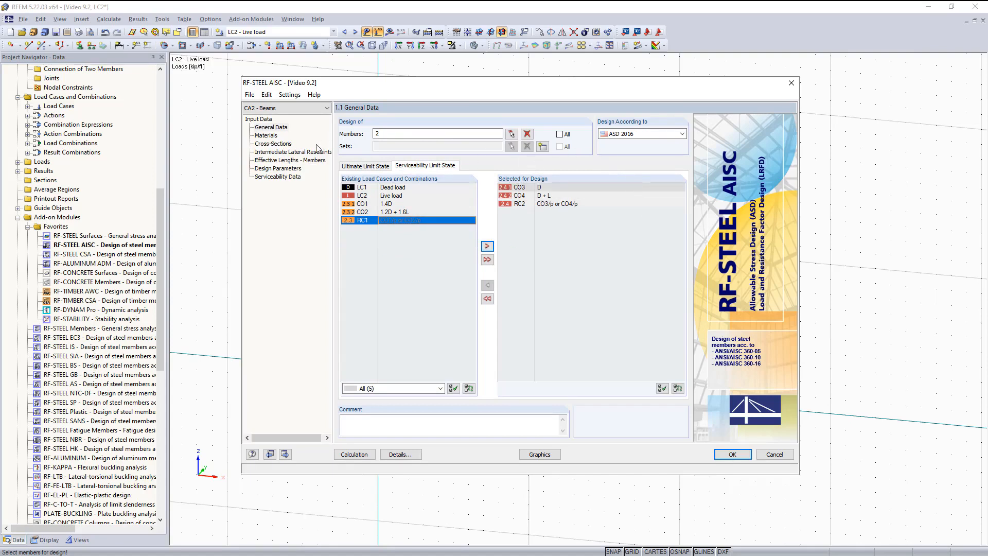
Review the beam's material and cross-section, and enable intermediate lateral restraints for member 2.
{"action": "left_click", "coordinate": [265, 136]}
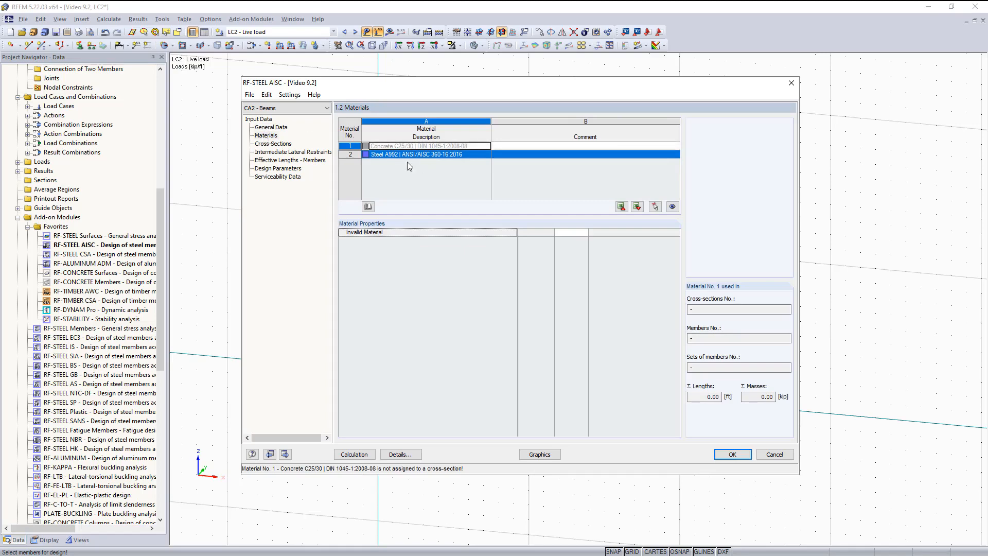
{"action": "left_click", "coordinate": [279, 145]}
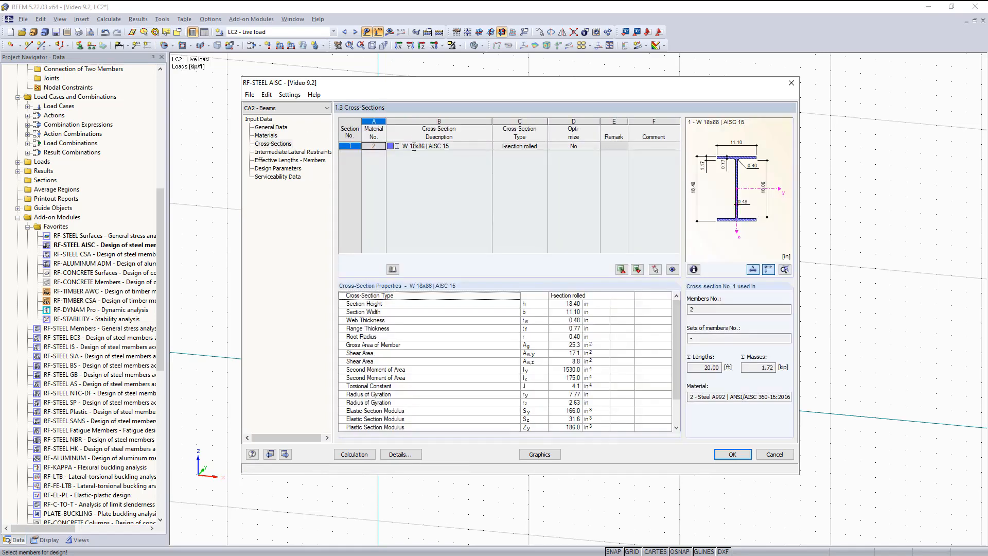
{"action": "left_click", "coordinate": [307, 152]}
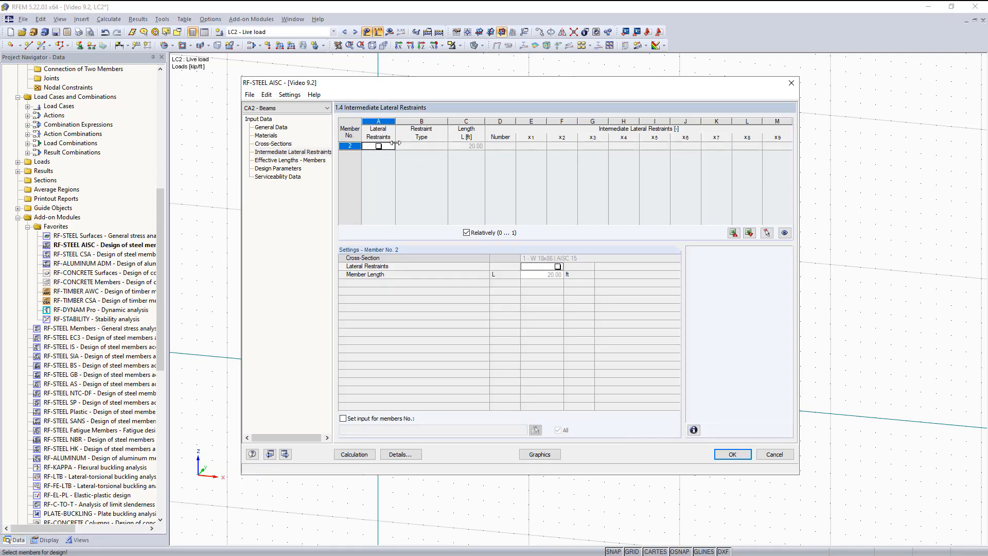
{"action": "left_click", "coordinate": [379, 146]}
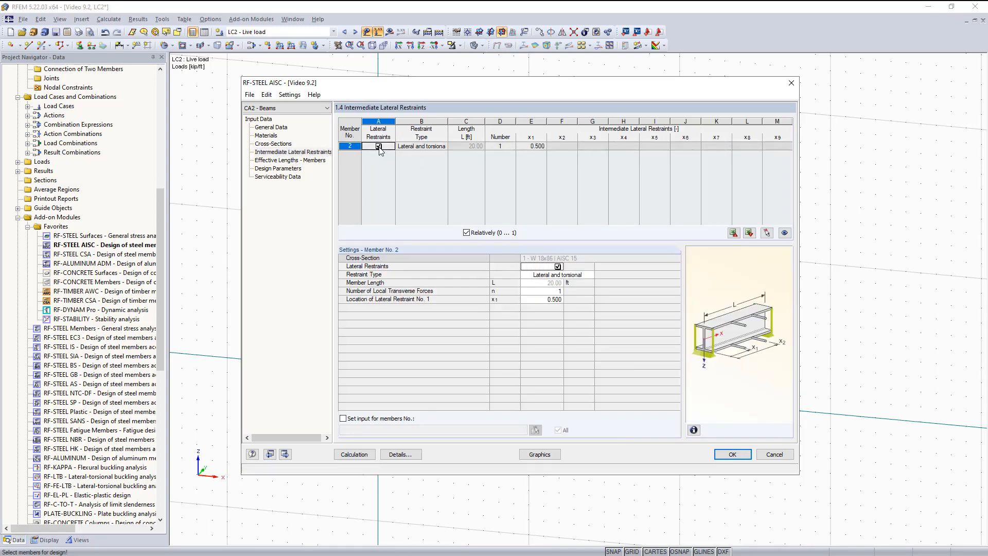
{"action": "left_click", "coordinate": [509, 146]}
{"action": "left_click", "coordinate": [511, 144]}
Review the effective lengths and design parameters of member 2.
{"action": "left_click", "coordinate": [289, 160]}
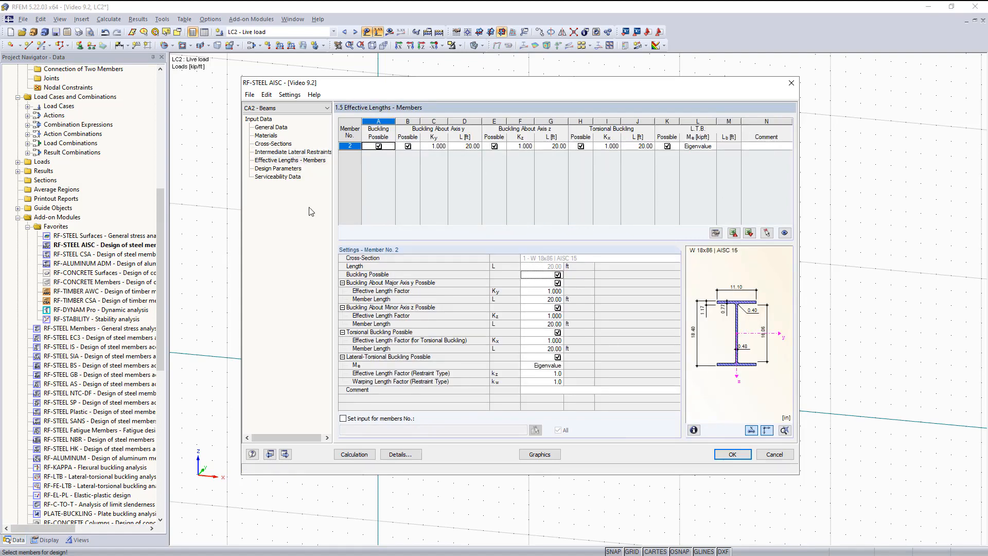
{"action": "left_click", "coordinate": [269, 168]}
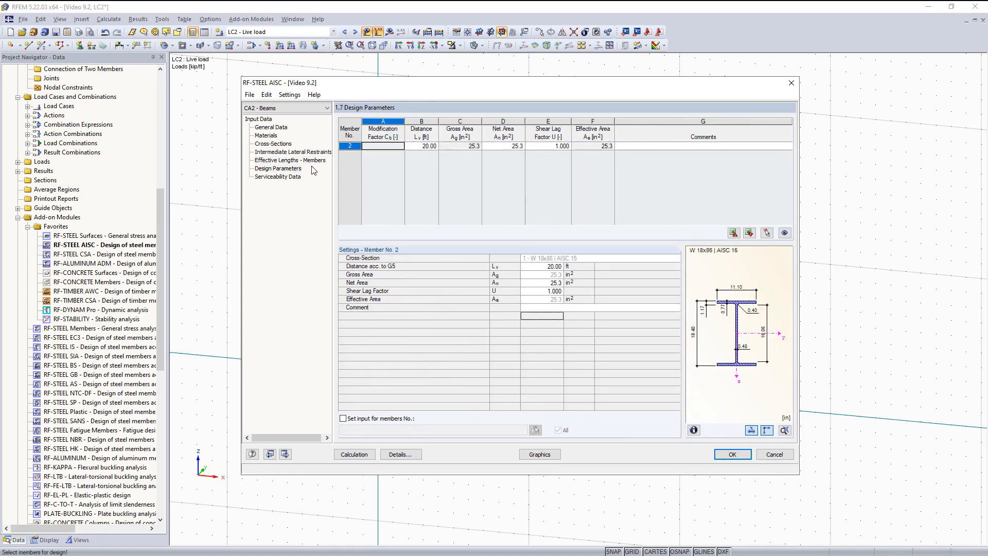
Add a serviceability data entry referring to Member and pick the frame's horizontal beam in the model for it.
{"action": "left_click", "coordinate": [283, 178]}
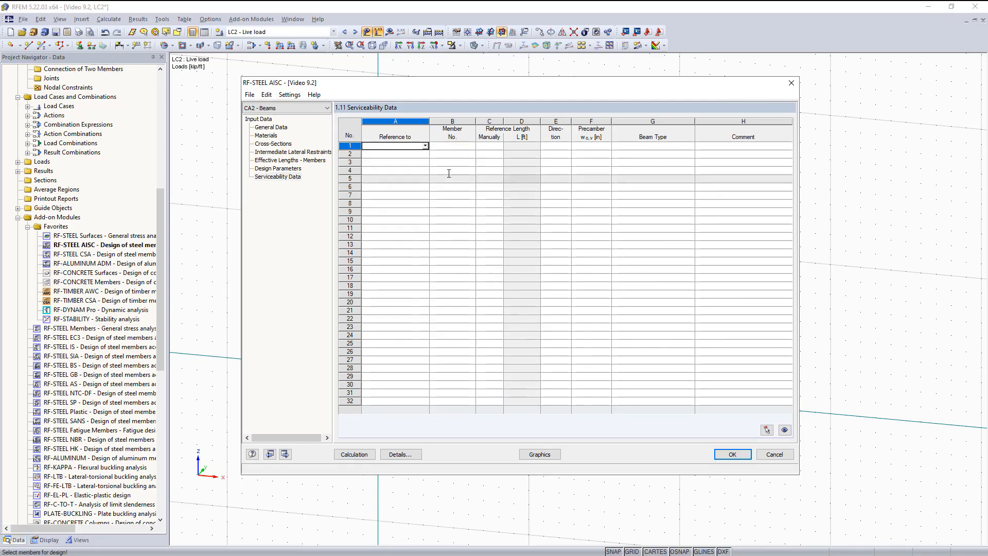
{"action": "left_click", "coordinate": [425, 147]}
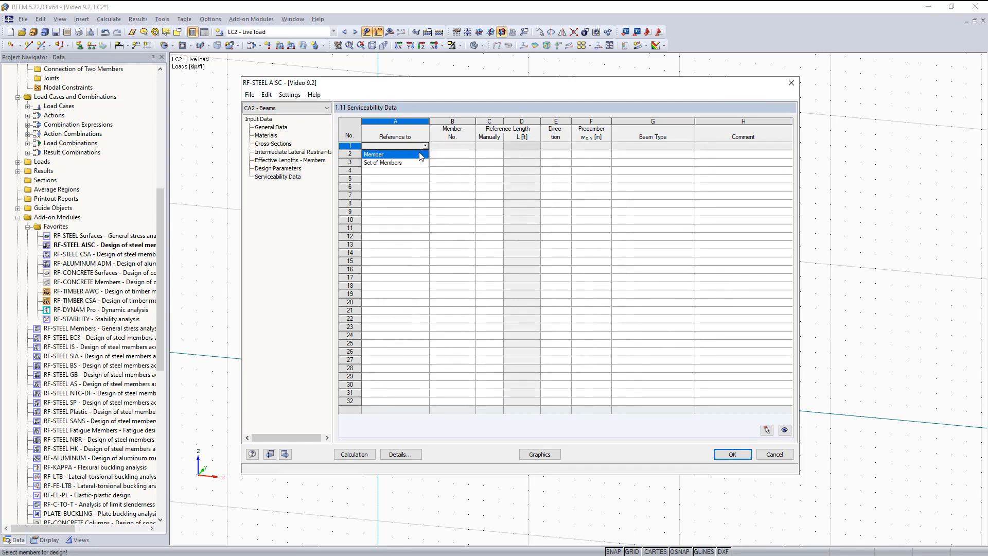
{"action": "left_click", "coordinate": [374, 155]}
{"action": "left_click", "coordinate": [459, 146]}
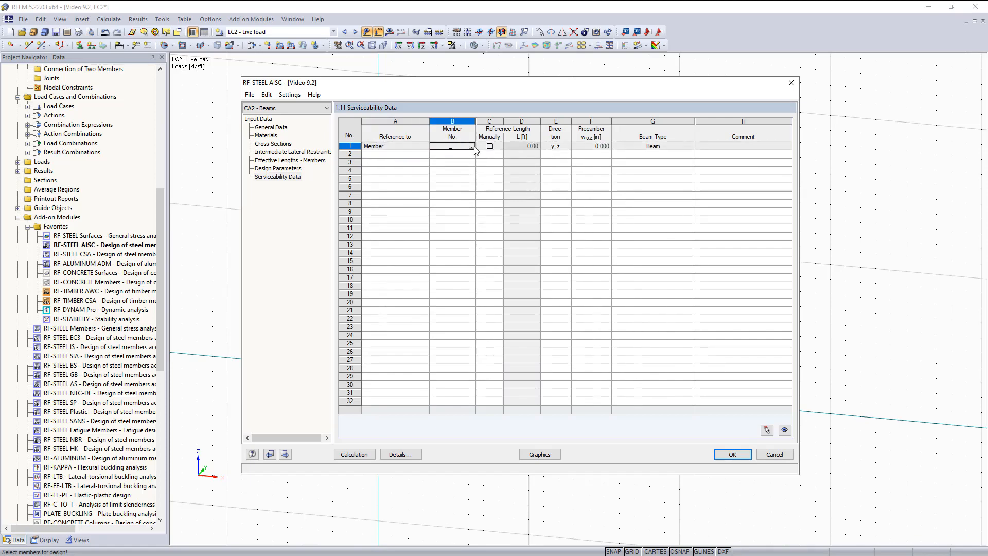
{"action": "left_click", "coordinate": [472, 146]}
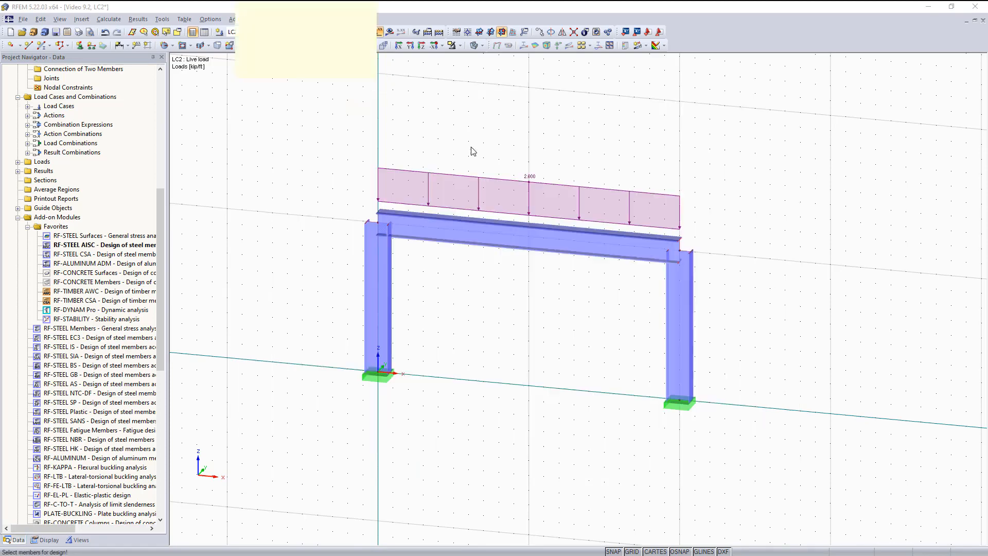
{"action": "left_click", "coordinate": [485, 220]}
{"action": "left_click", "coordinate": [324, 69]}
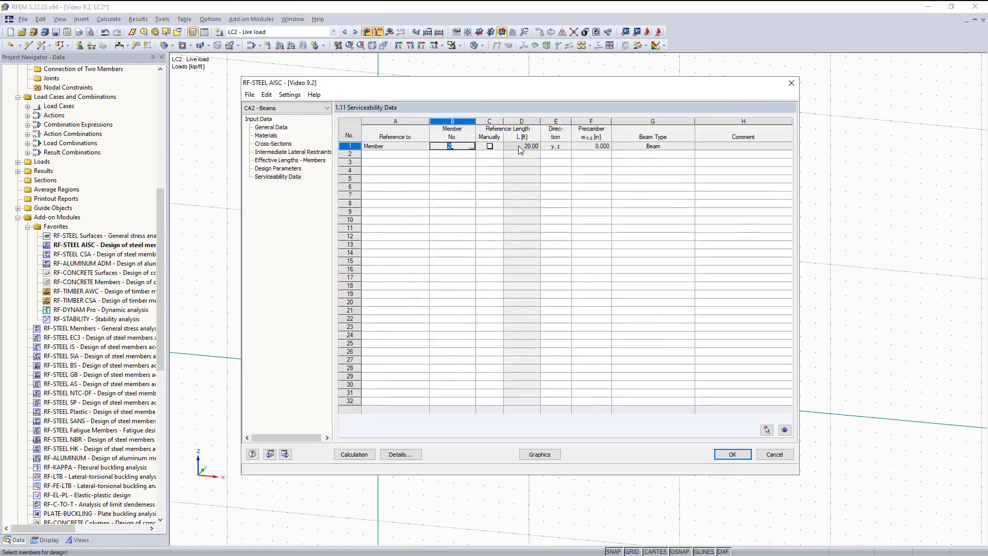
Examine the manual reference length option and the beam type choices in member 2's serviceability entry, keeping the type Beam.
{"action": "left_click", "coordinate": [489, 146]}
{"action": "left_click", "coordinate": [489, 146]}
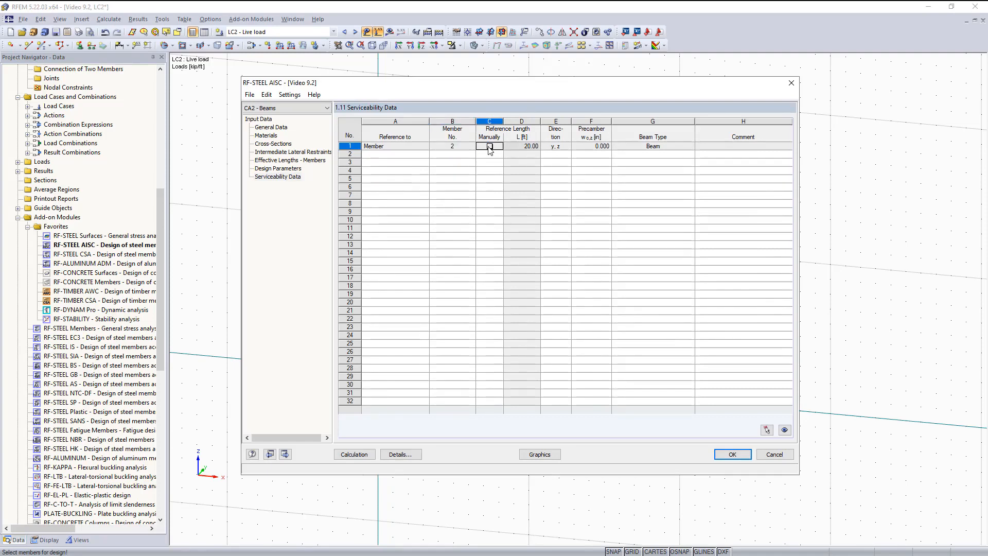
{"action": "left_click", "coordinate": [654, 146]}
{"action": "left_click", "coordinate": [690, 146]}
{"action": "left_click", "coordinate": [690, 147]}
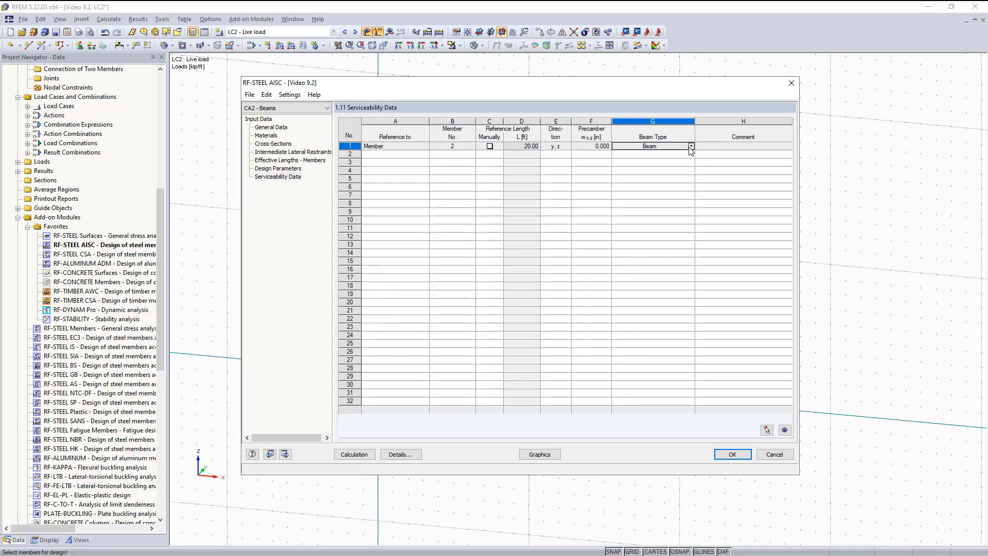
{"action": "left_click", "coordinate": [691, 146]}
{"action": "left_click", "coordinate": [689, 147]}
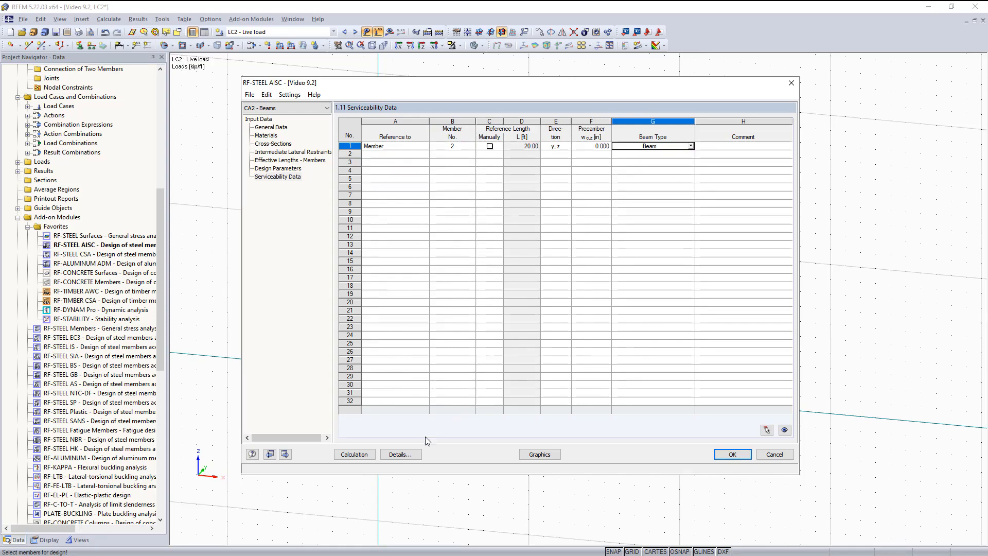
Review the serviceability deflection settings in the ASD 2016 design details and return to the case's general data.
{"action": "left_click", "coordinate": [409, 456]}
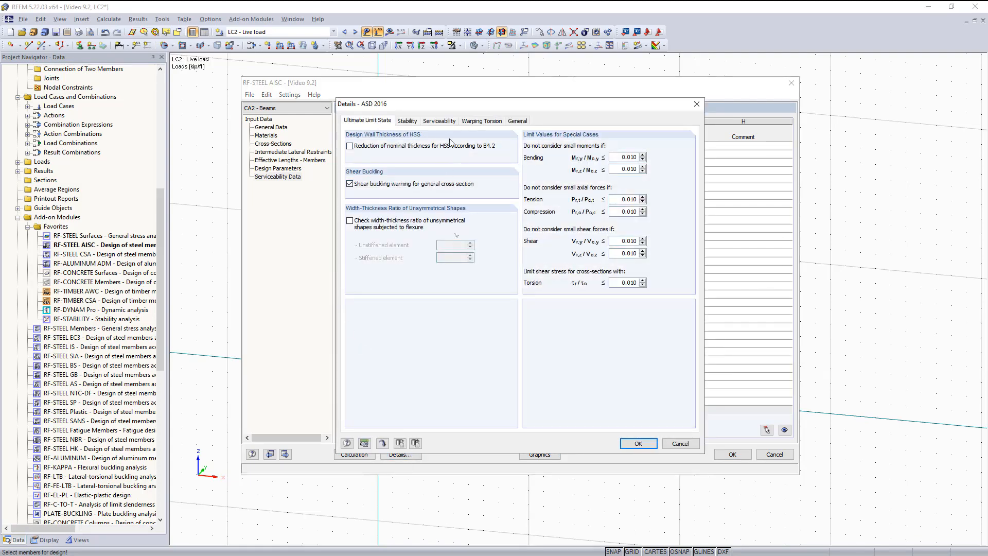
{"action": "left_click", "coordinate": [441, 121]}
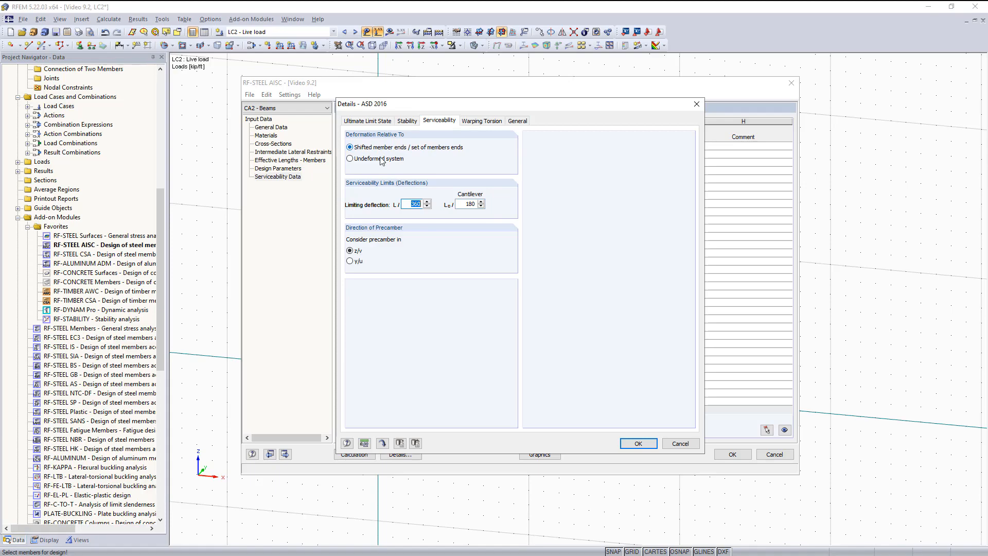
{"action": "left_click", "coordinate": [646, 441]}
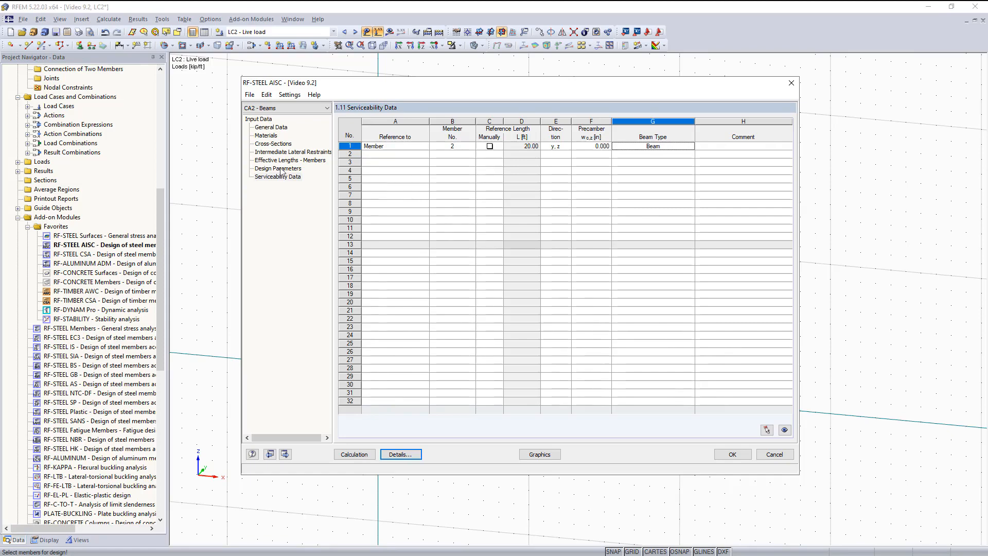
{"action": "left_click", "coordinate": [270, 128]}
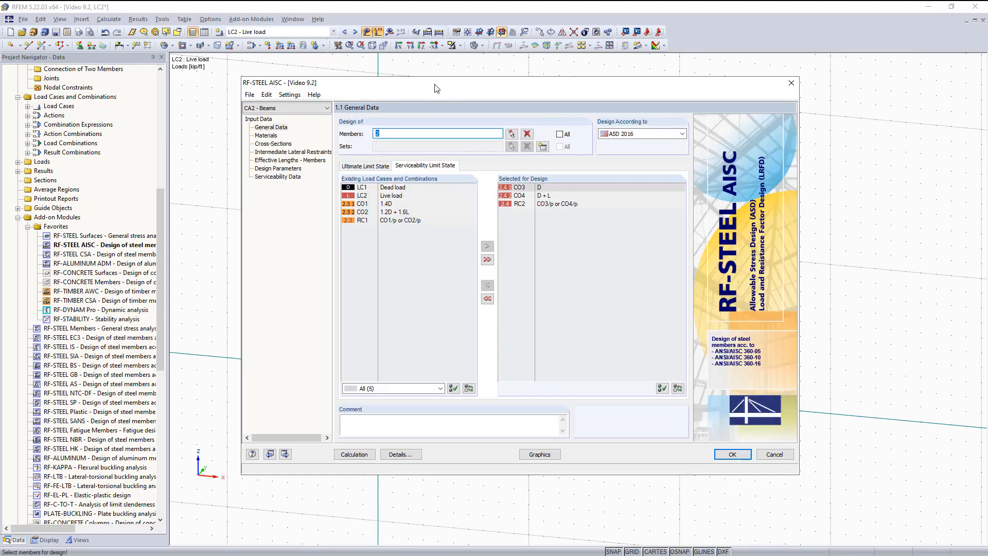